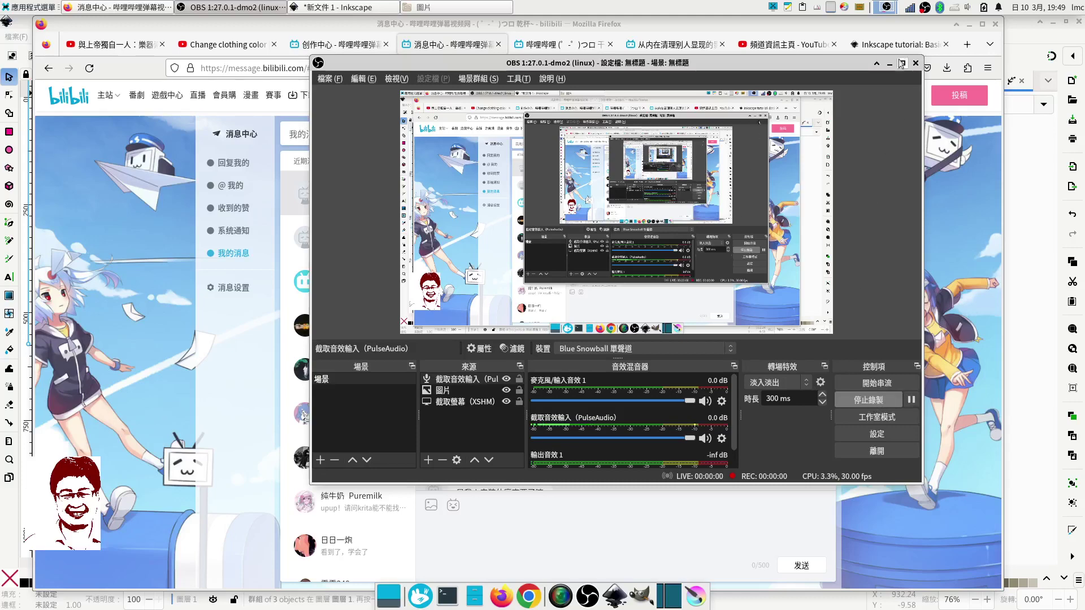
Step: Reveal the Bilibili chat and view the first screenshot of the green antennae circles full size
left_click(890, 68)
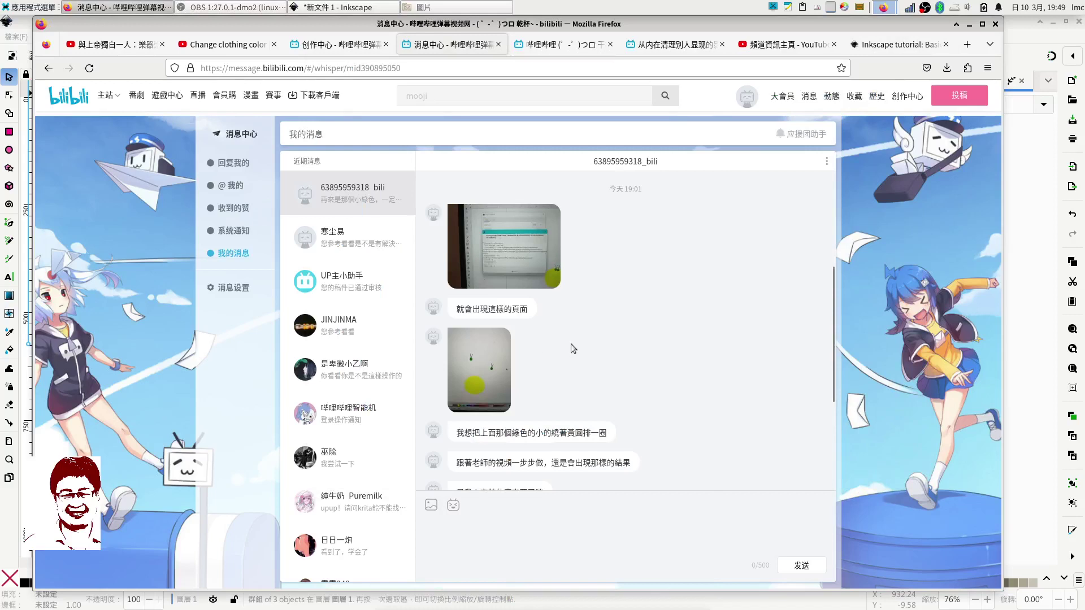
scroll(570, 343, "up", 2)
left_click(534, 316)
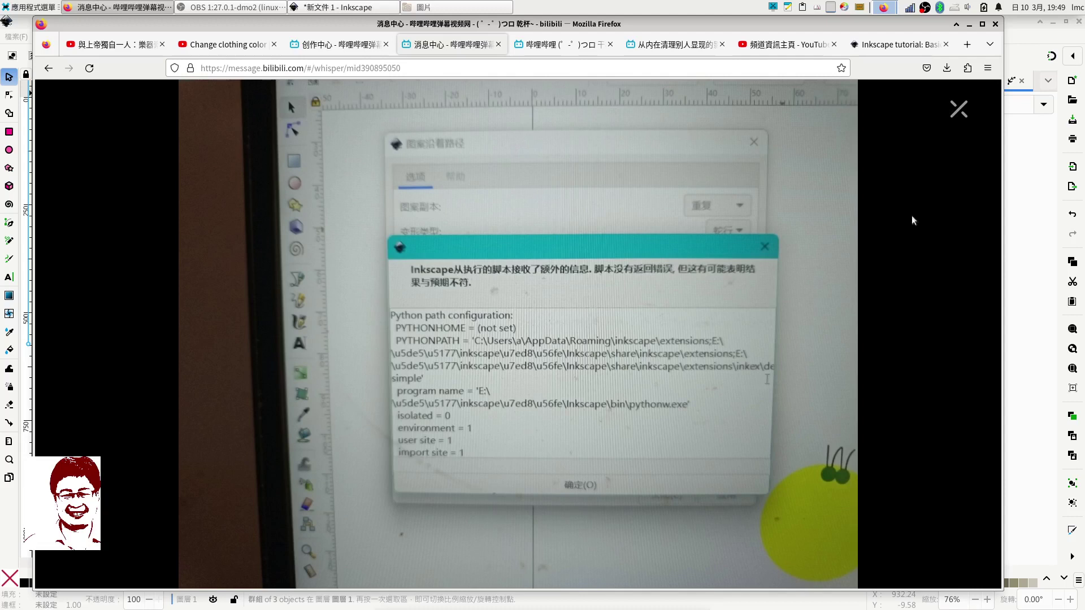
left_click(957, 109)
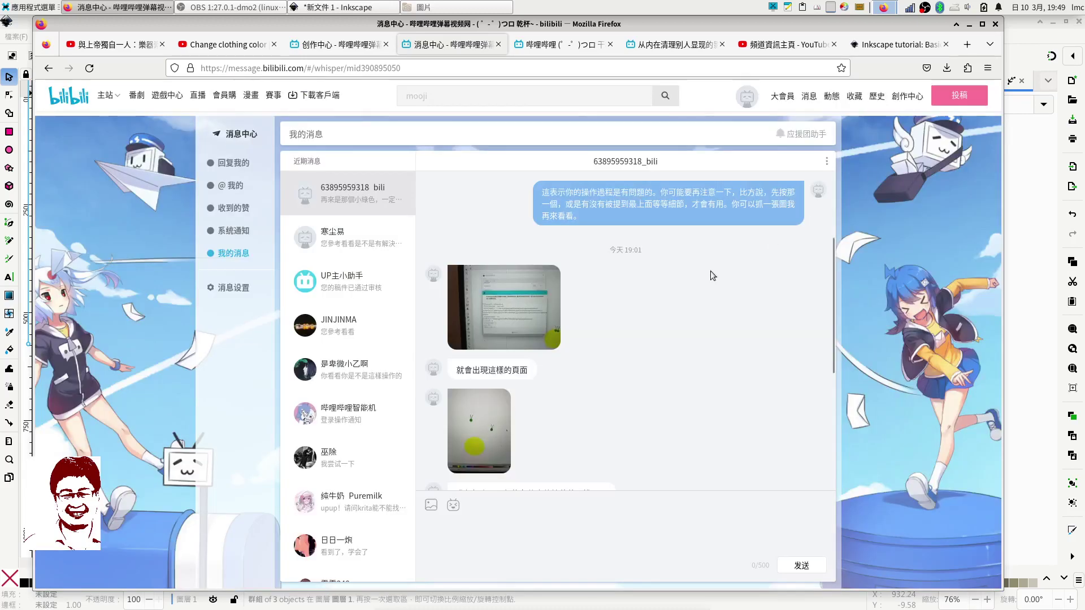
Step: View the second chat screenshot full size, then scroll down through the replies
left_click(474, 389)
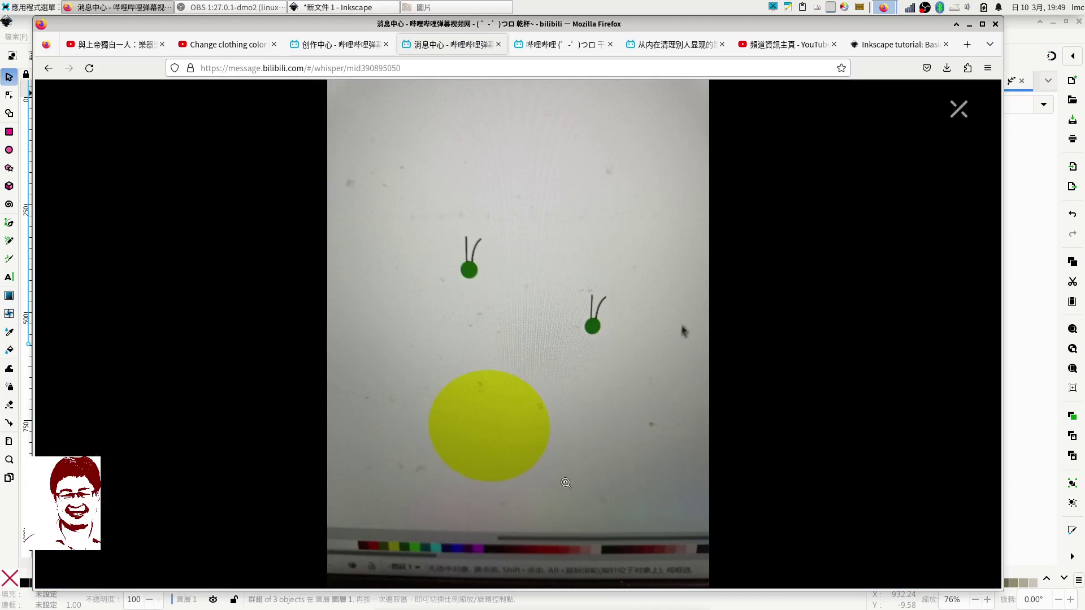
left_click(963, 112)
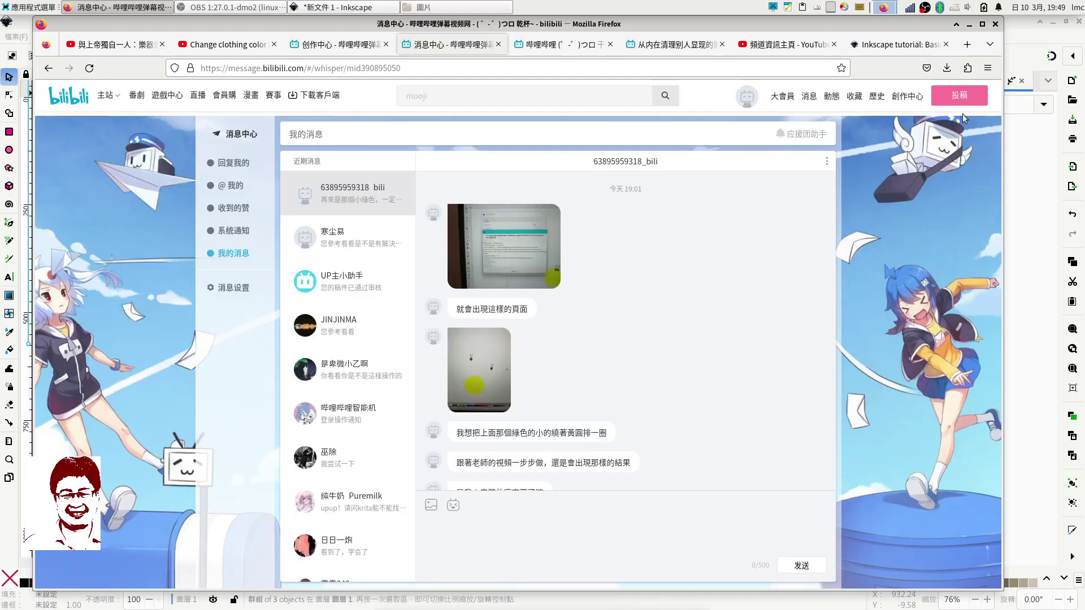
scroll(681, 318, "down", 3)
scroll(681, 317, "down", 2)
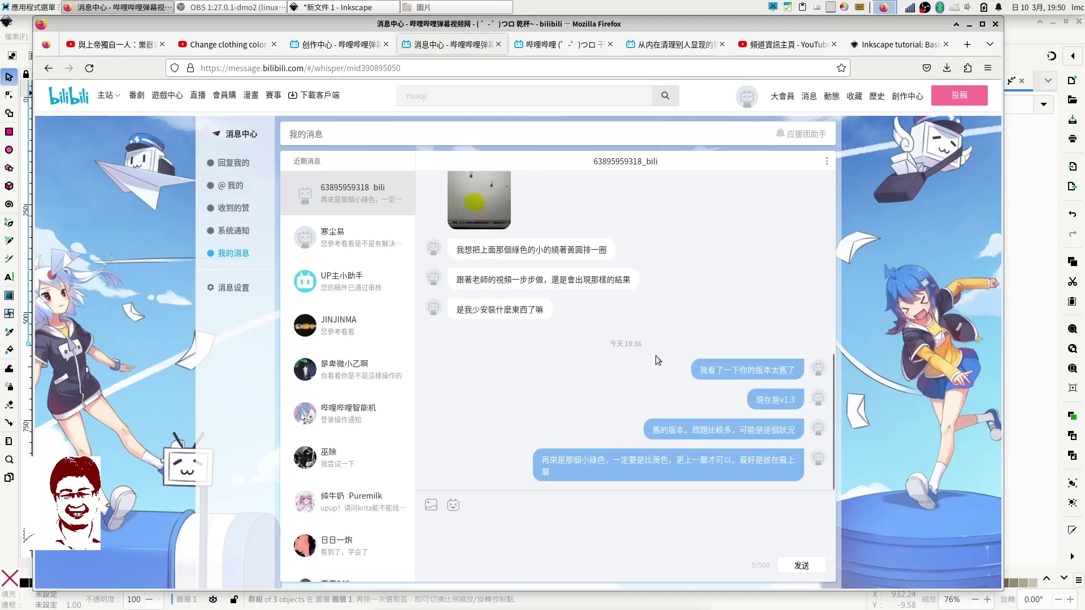
Step: Back in Inkscape, move the old green ring away to the right side of the canvas
left_click(970, 25)
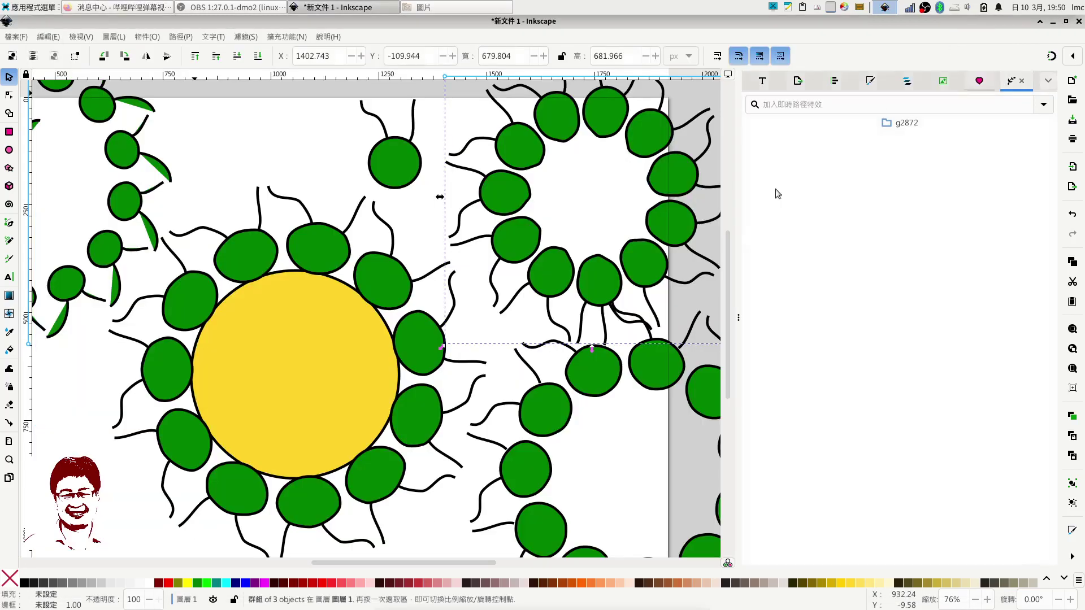
left_click_drag(322, 248, 835, 355)
left_click_drag(367, 176, 274, 217)
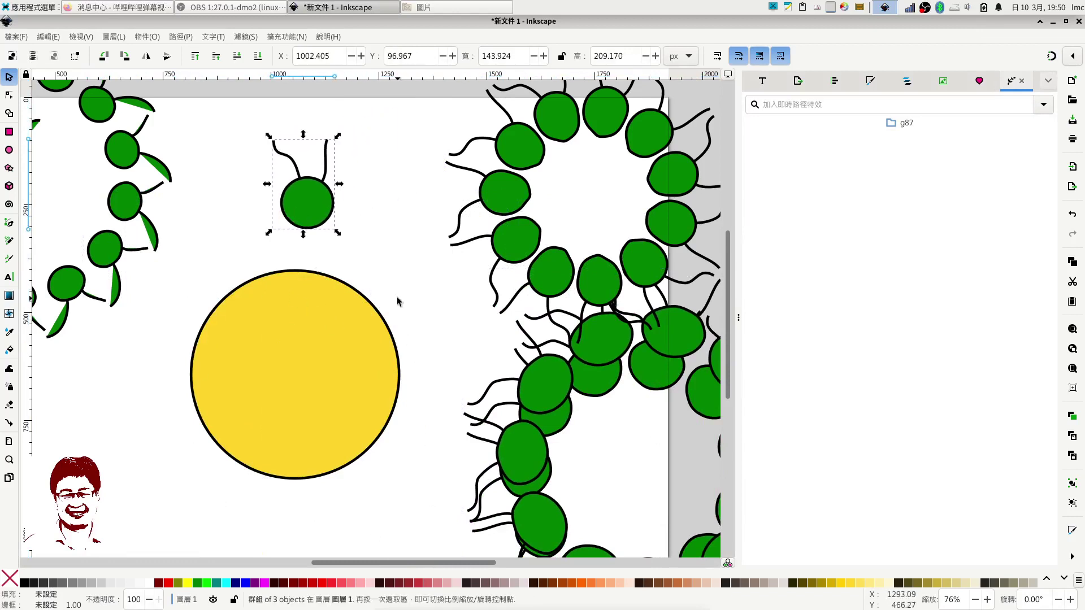
Step: Place the antennaed green circle just above the yellow circle, raised to the top
left_click_drag(316, 216, 298, 225)
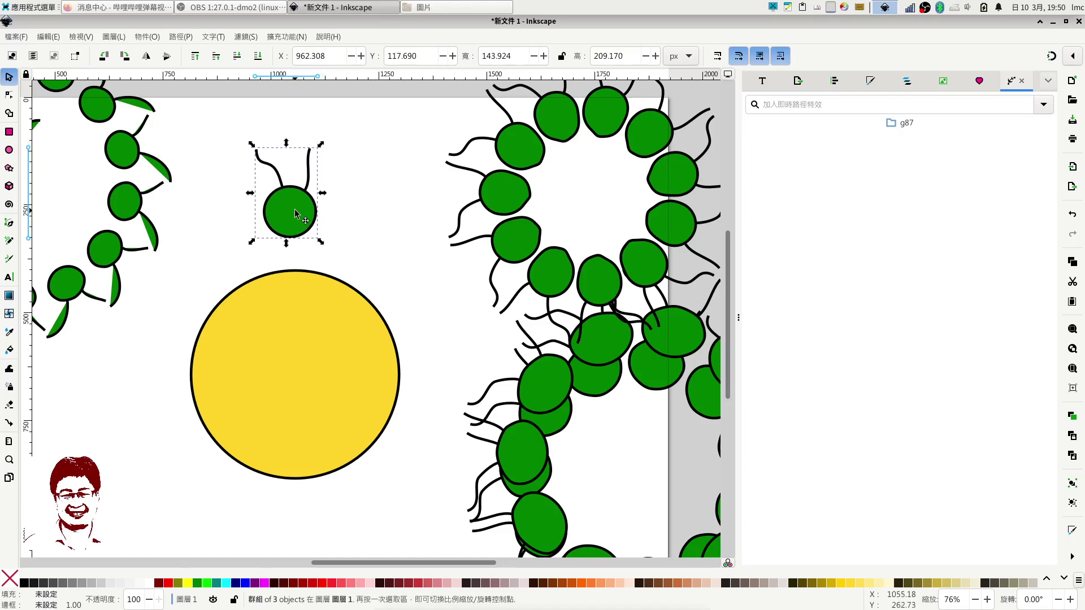
left_click_drag(295, 213, 302, 219)
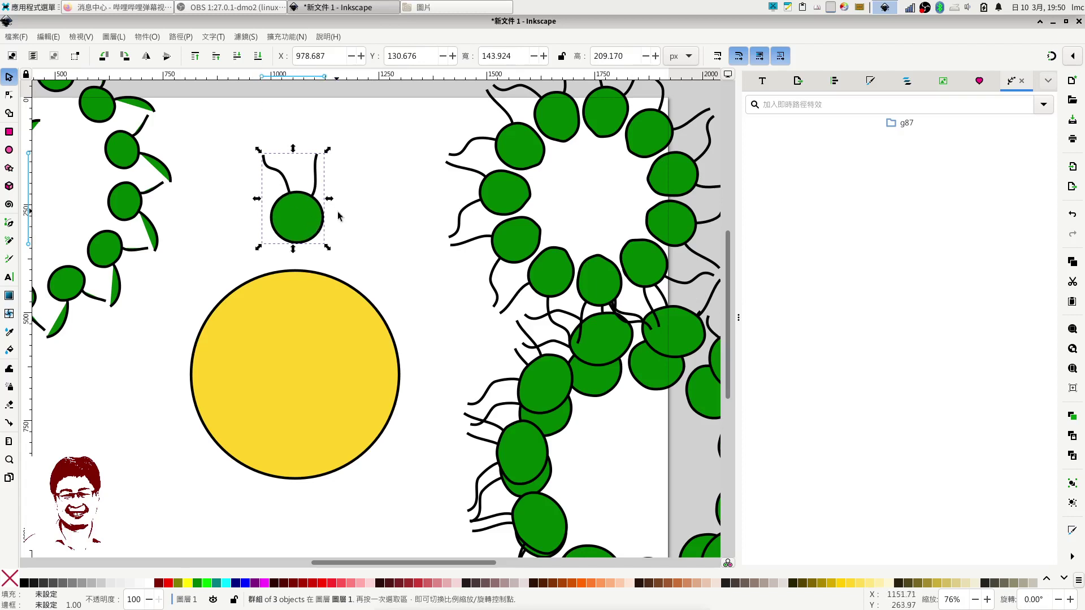
left_click(302, 218)
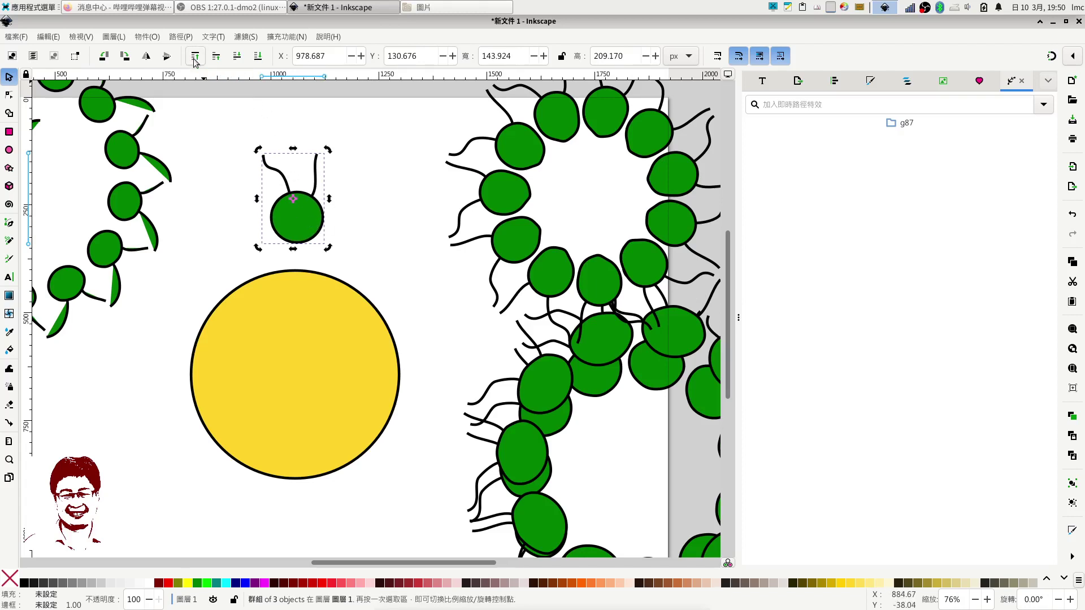
left_click(194, 56)
left_click(432, 270)
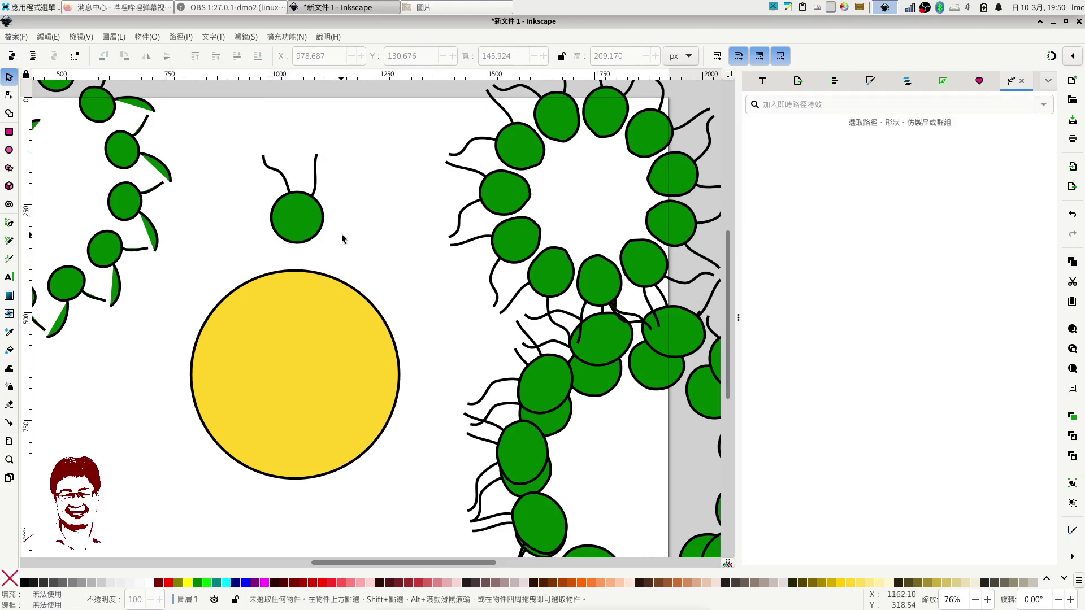
Step: Click between the two shapes until only the antennaed green circle is selected
left_click(292, 221)
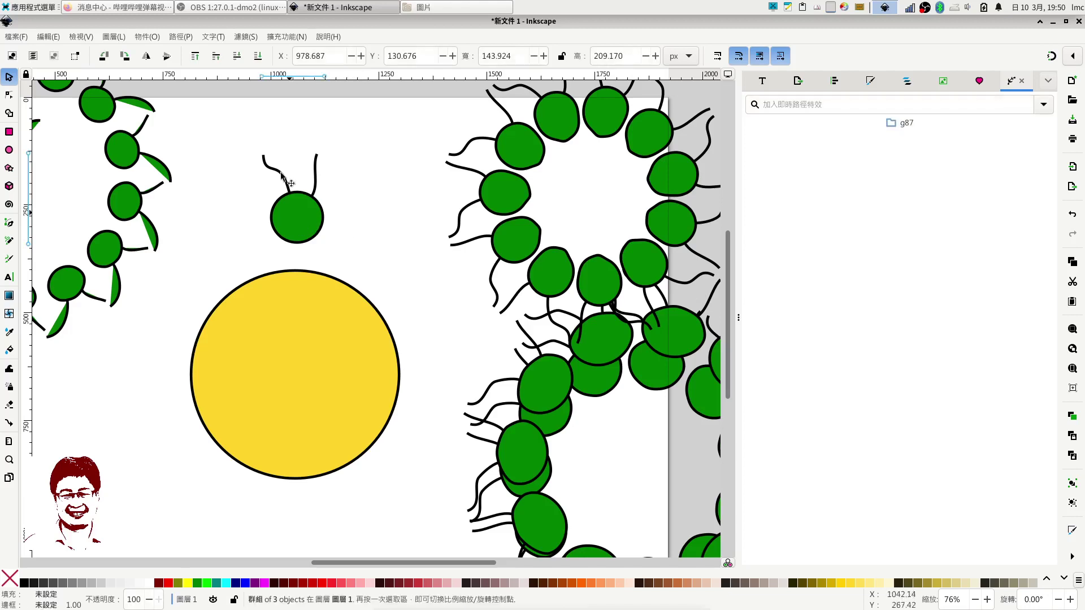
left_click(401, 273)
left_click(306, 336)
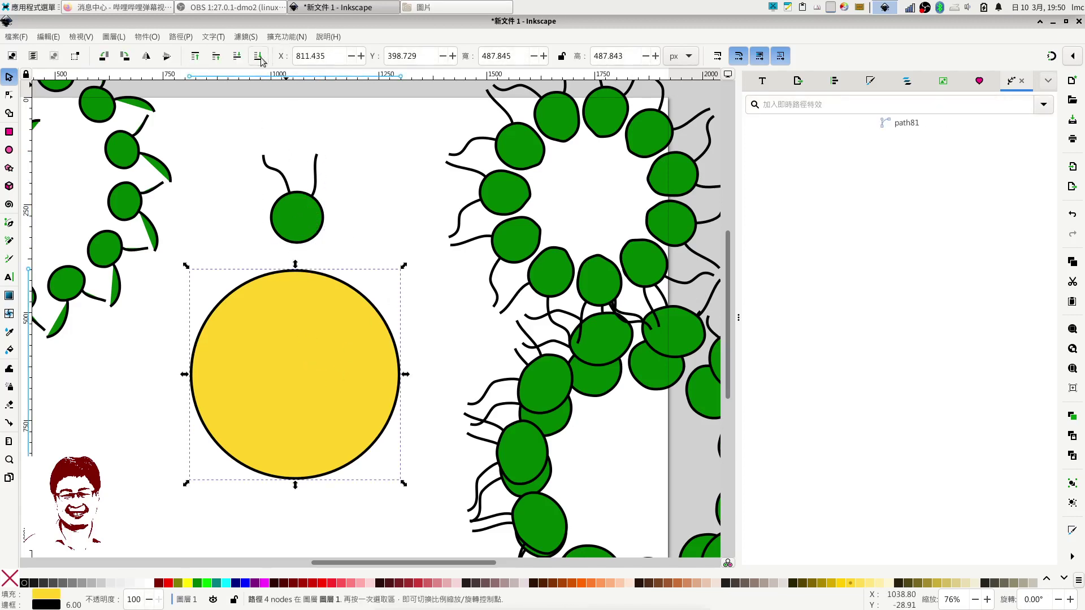
left_click(433, 173)
left_click(299, 216)
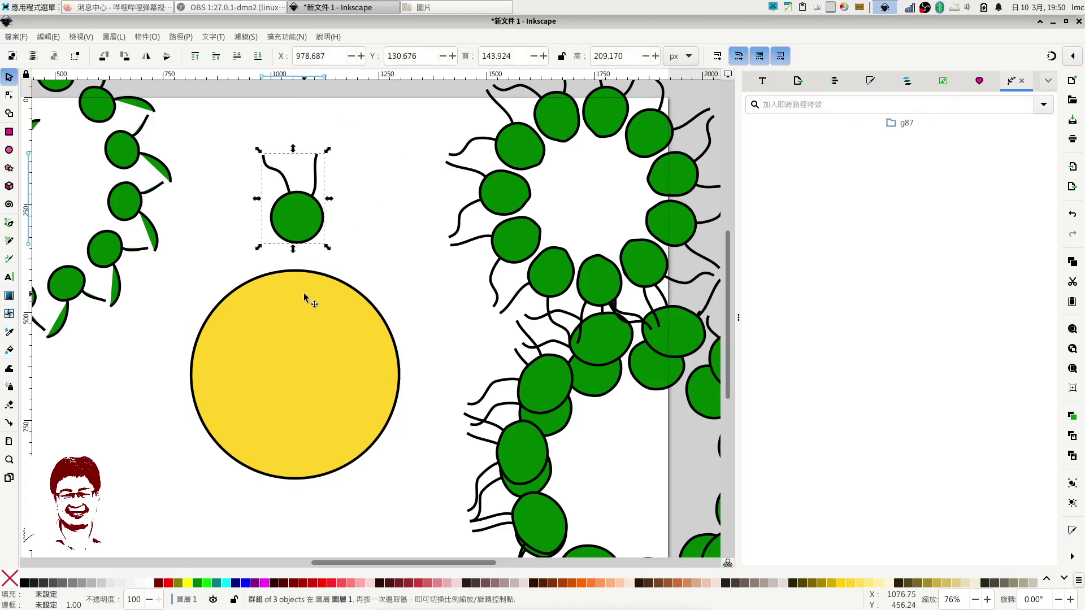
left_click(291, 337)
left_click(288, 240)
Step: Nudge the green circle slightly down and right, then add the yellow circle to the selection
left_click_drag(306, 223, 305, 230)
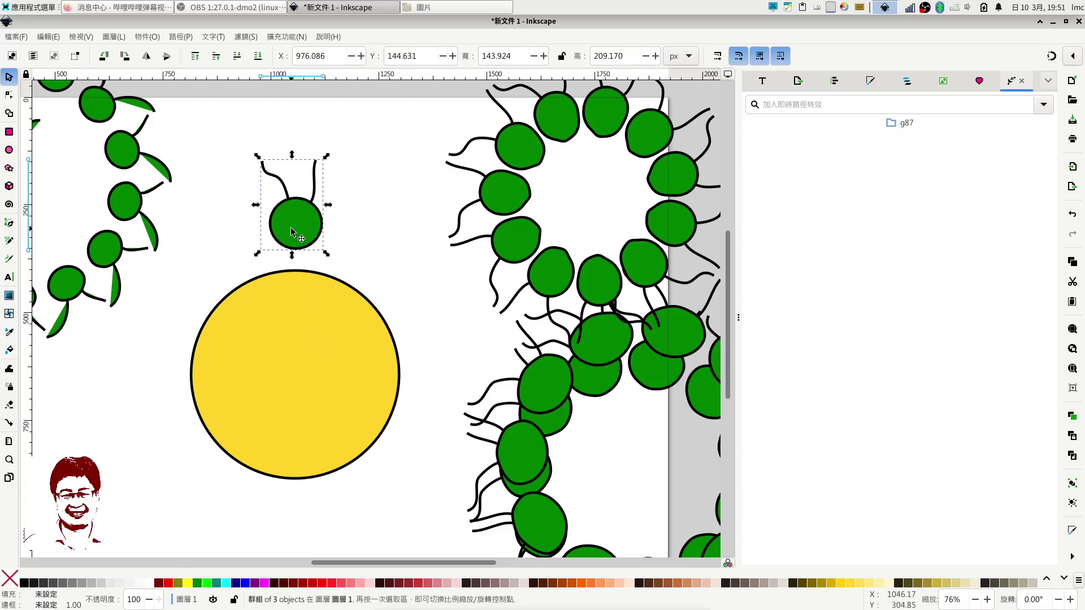
left_click_drag(291, 229, 296, 234)
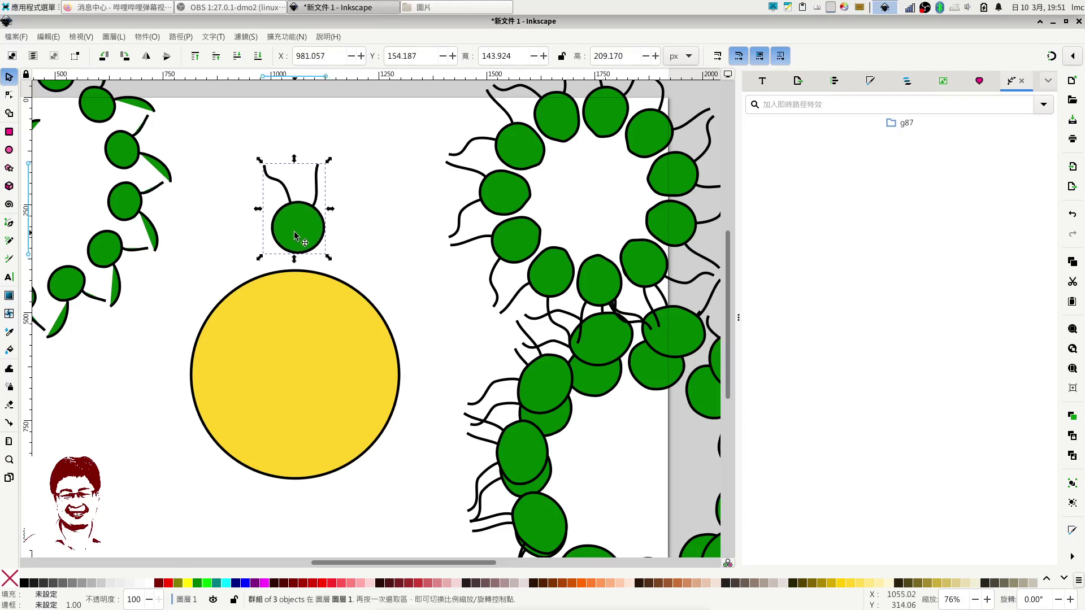
left_click(300, 368, "shift")
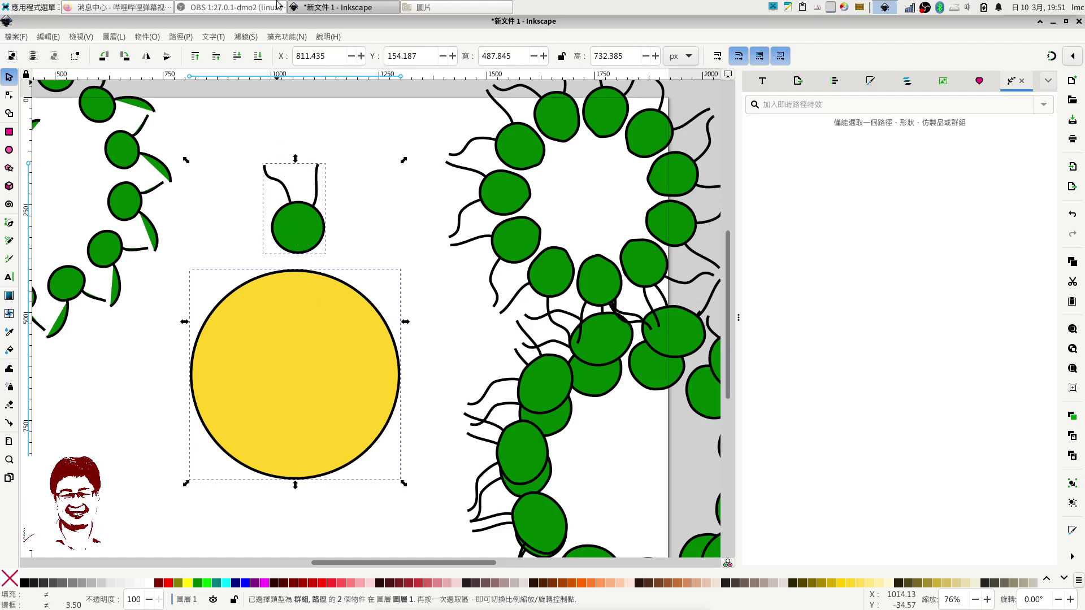
Step: Open Extensions > Generate from Path > Pattern along Path and move its dialog aside
left_click(296, 36)
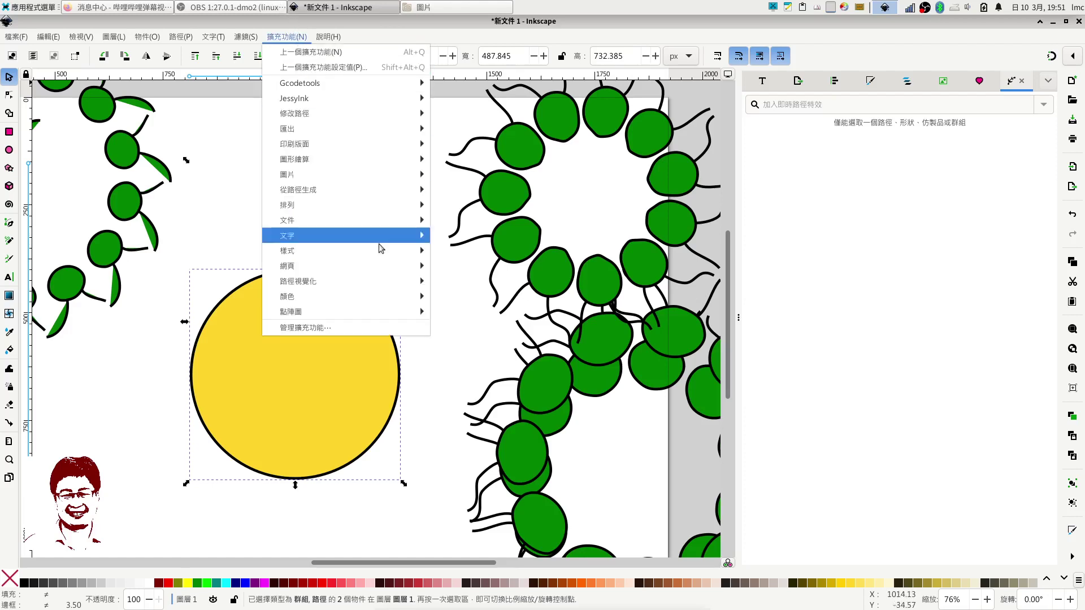
mouse_move(345, 188)
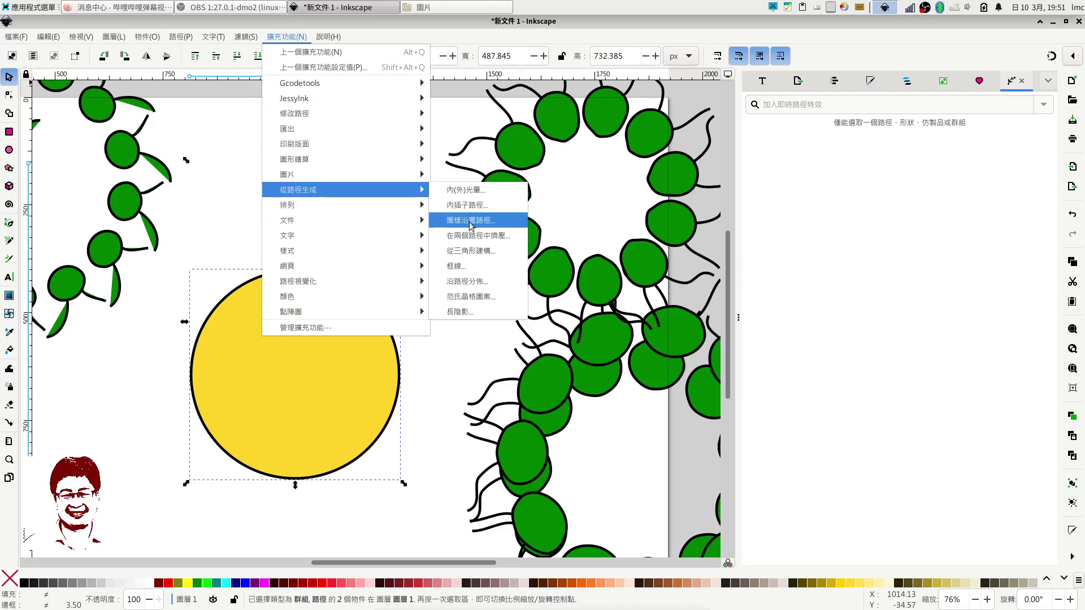
left_click(472, 225)
left_click_drag(588, 181, 632, 167)
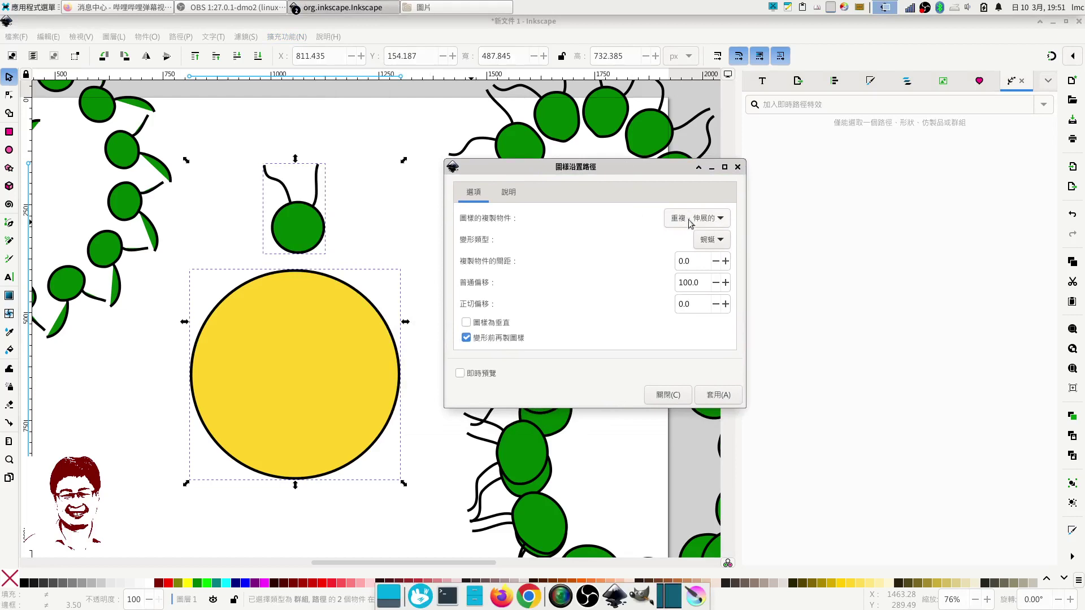
Step: Set Repeated, stretched copies, Snake deformation, normal offset 0, and enable live preview
left_click(723, 220)
left_click(705, 222)
left_click(705, 225)
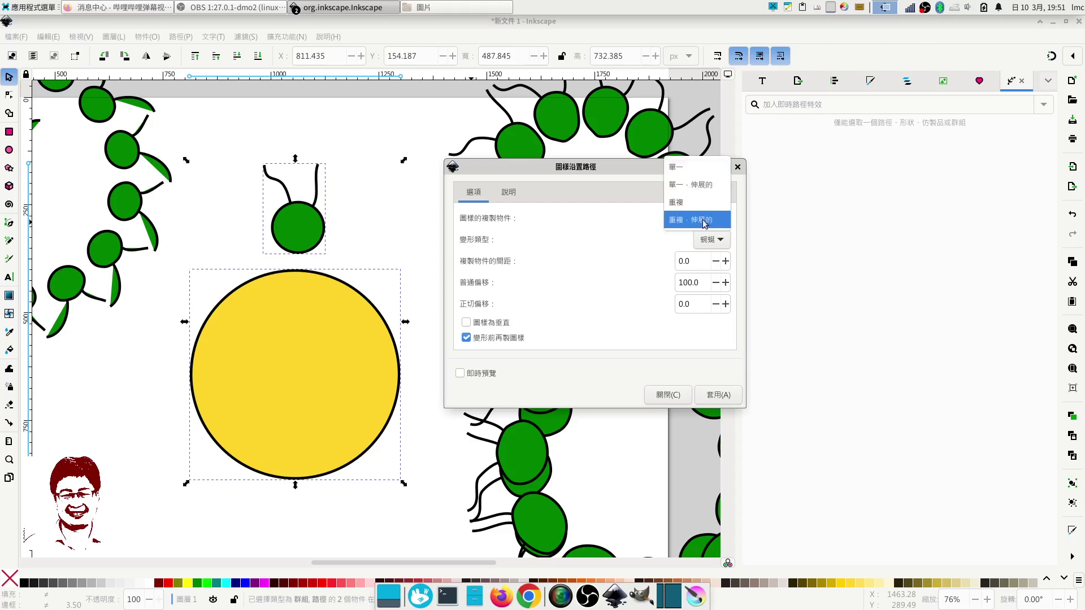
left_click(704, 222)
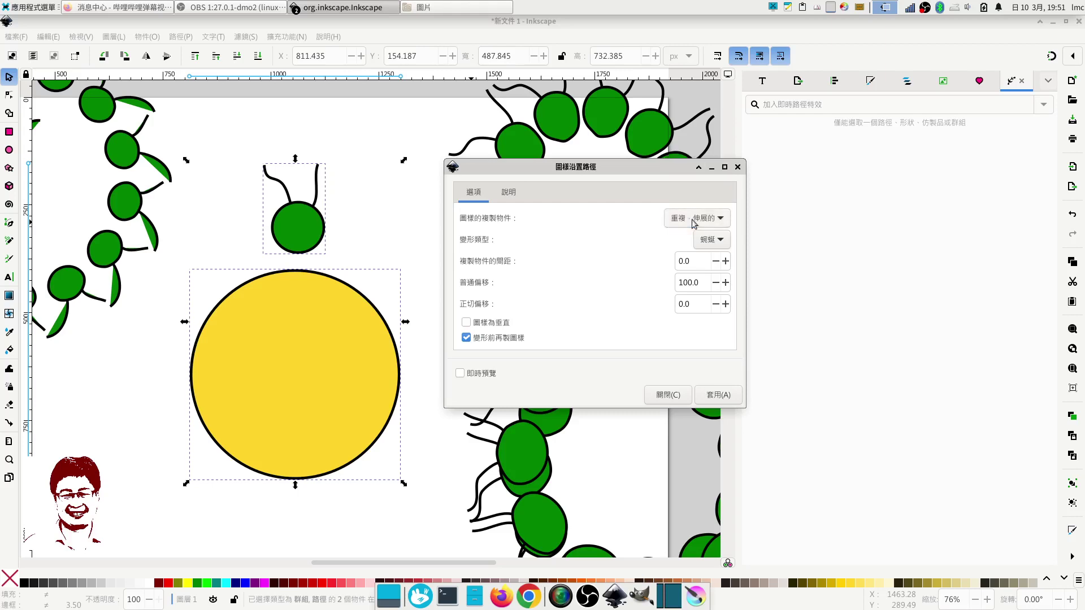
left_click(711, 241)
left_click(709, 242)
left_click_drag(698, 280, 647, 279)
type("0")
left_click(460, 374)
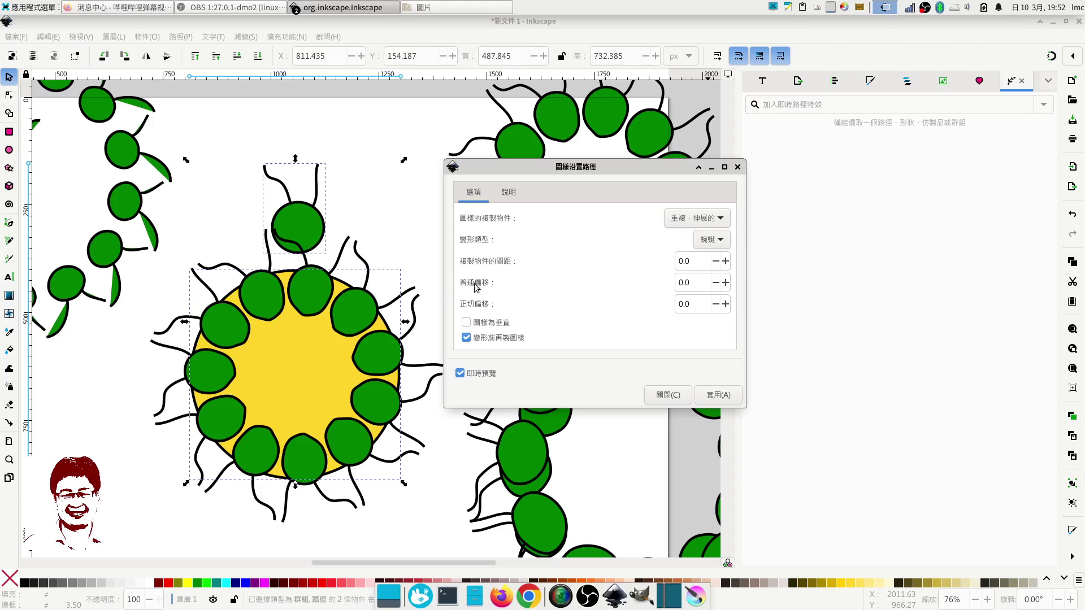
Step: Change the normal offset to 100 and apply the pattern around the yellow circle
double_click(693, 284)
type("100")
key("Return")
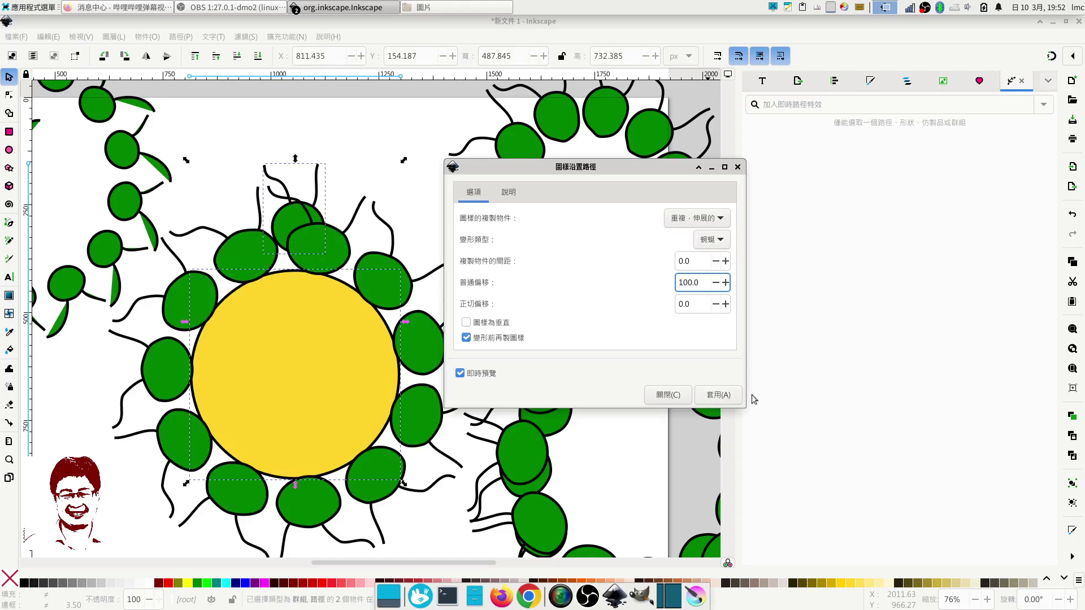
left_click(715, 395)
Step: Close the extension dialog and drag the newly generated green ring aside
left_click(662, 395)
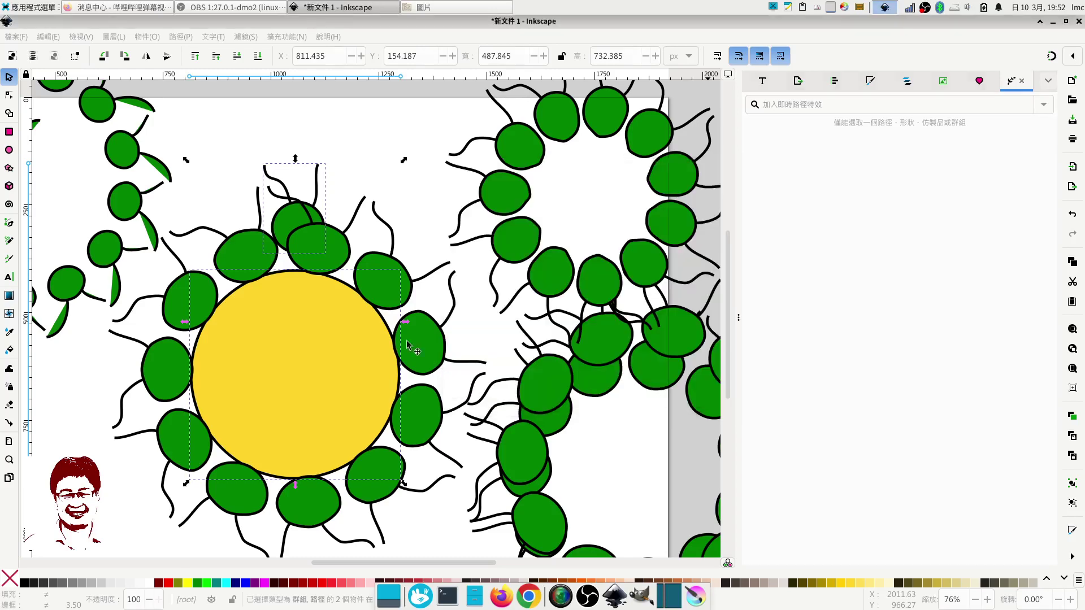
left_click(374, 145)
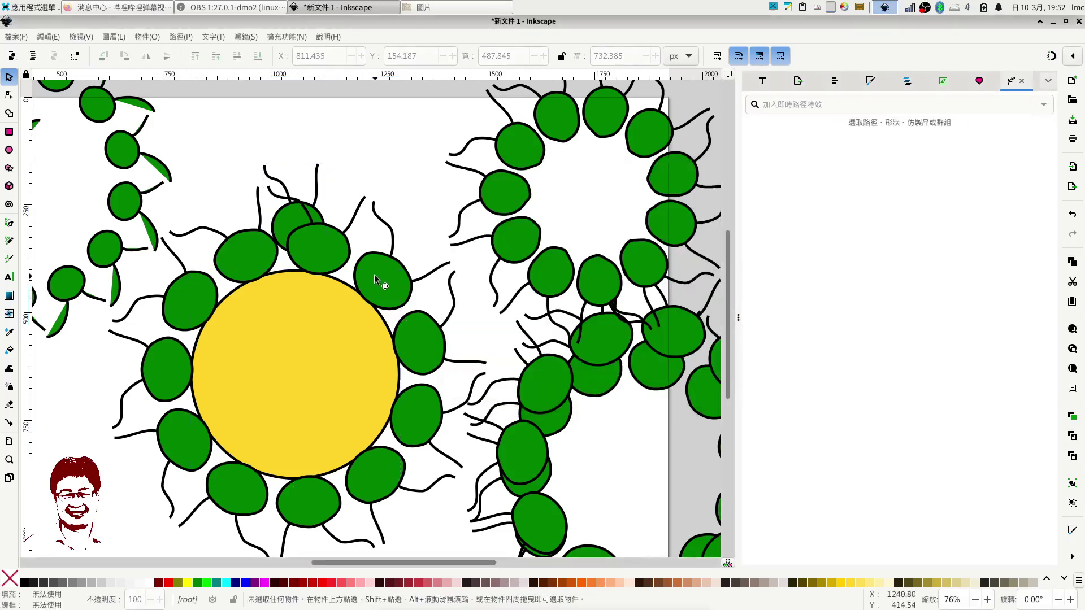
mouse_move(375, 279)
left_mouse_down()
mouse_move(480, 319)
mouse_move(603, 291)
mouse_move(681, 250)
mouse_move(487, 277)
left_mouse_up()
Step: Shift the yellow circle slightly and ungroup the green motif into its separate circle and stems
mouse_move(345, 313)
left_mouse_down()
mouse_move(312, 326)
mouse_move(326, 325)
left_mouse_up()
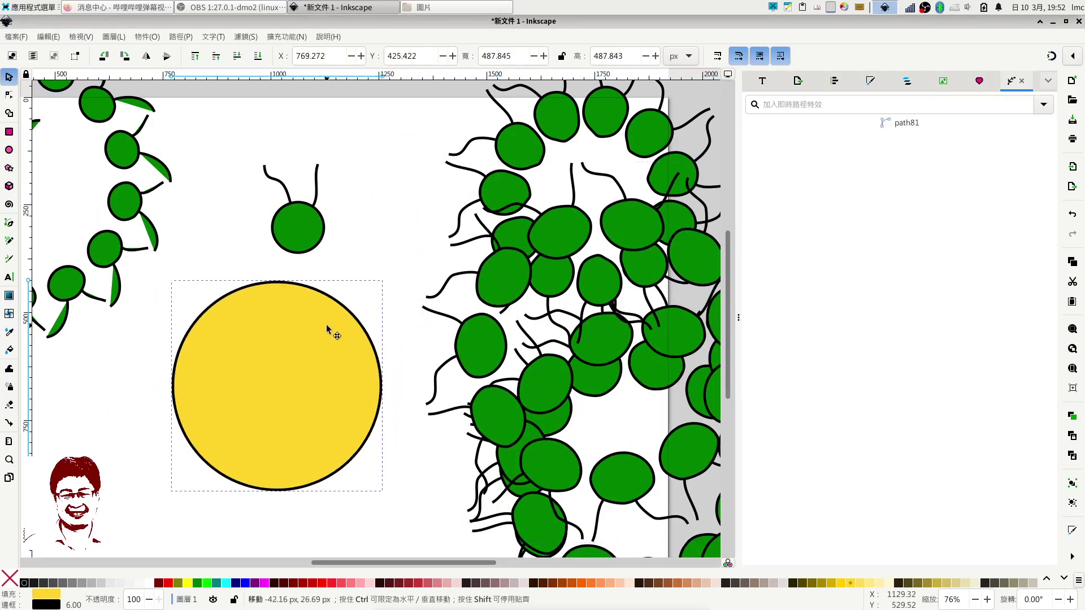
left_click(303, 226)
right_click(304, 227)
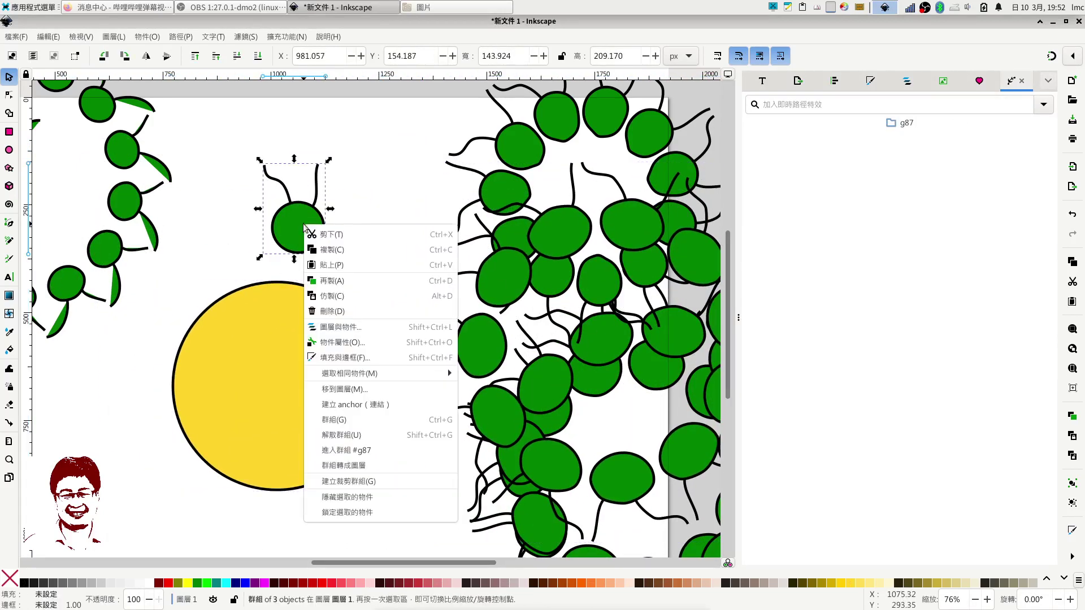
left_click(346, 422)
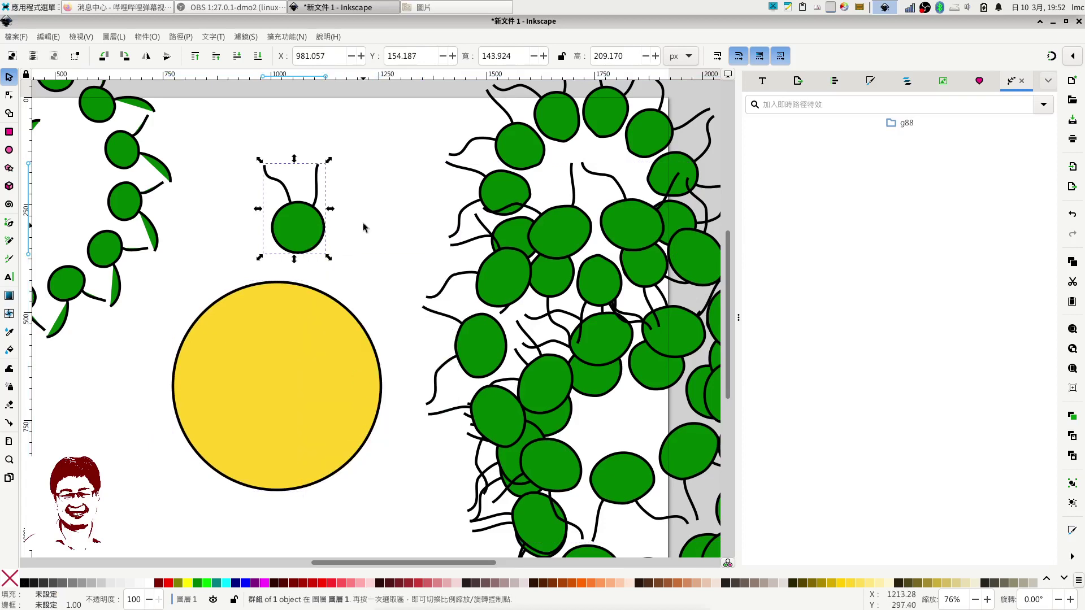
mouse_move(313, 237)
left_mouse_down()
mouse_move(338, 250)
mouse_move(320, 223)
left_mouse_up()
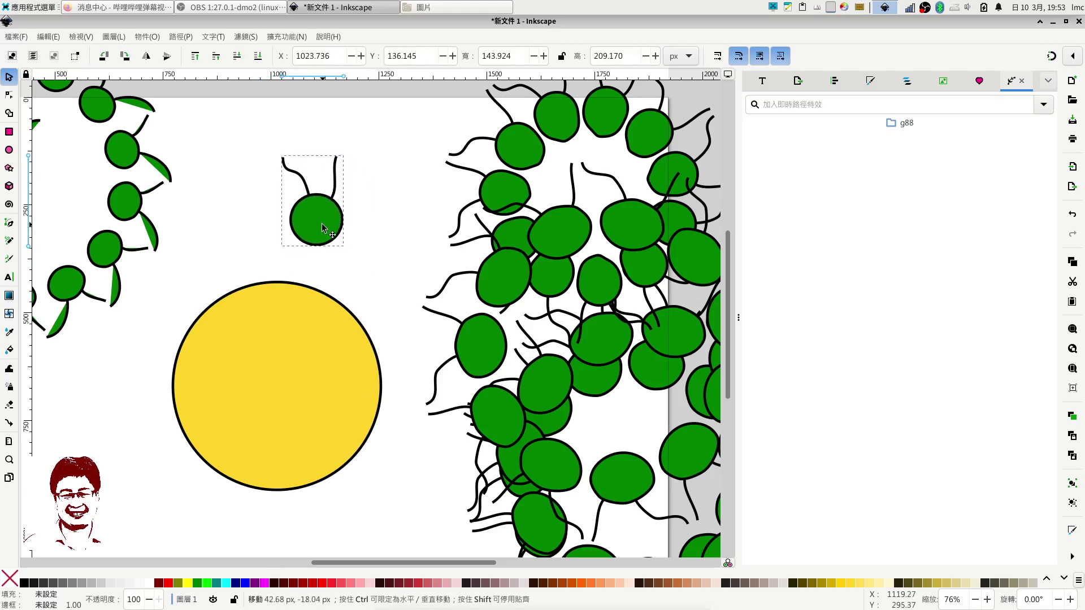
right_click(319, 223)
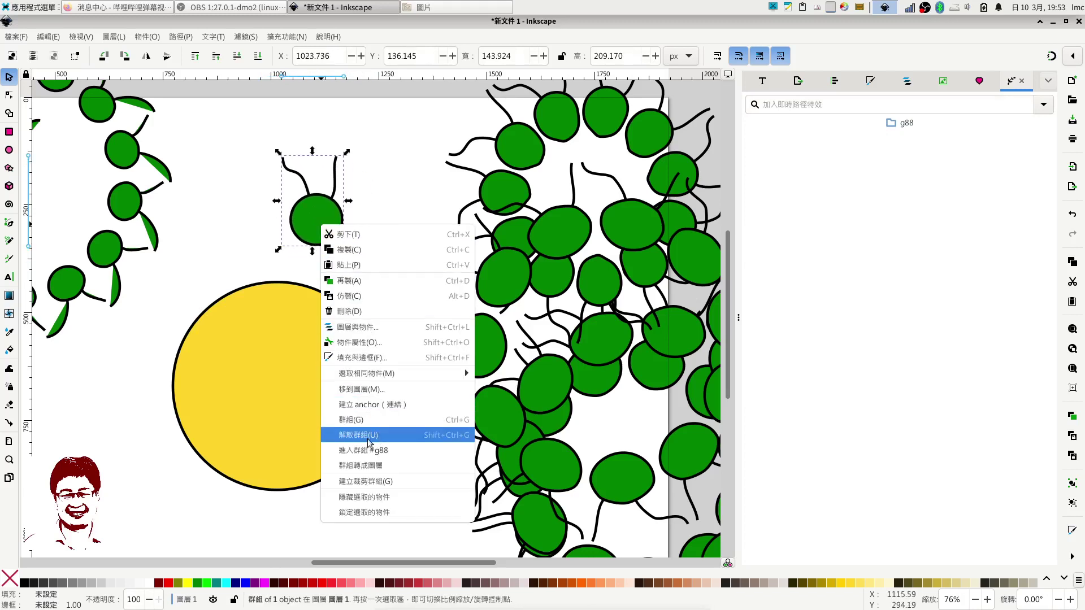
left_click(368, 436)
right_click(321, 225)
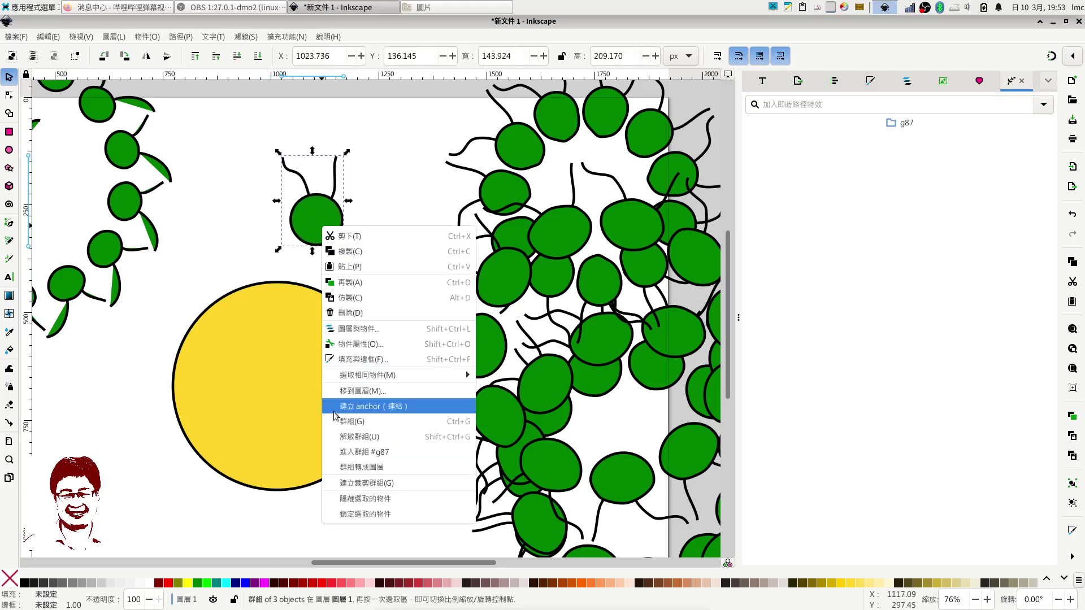
left_click(362, 436)
Step: Reattach both stems to the green circle, group all three, and move the motif up-left
key("Escape")
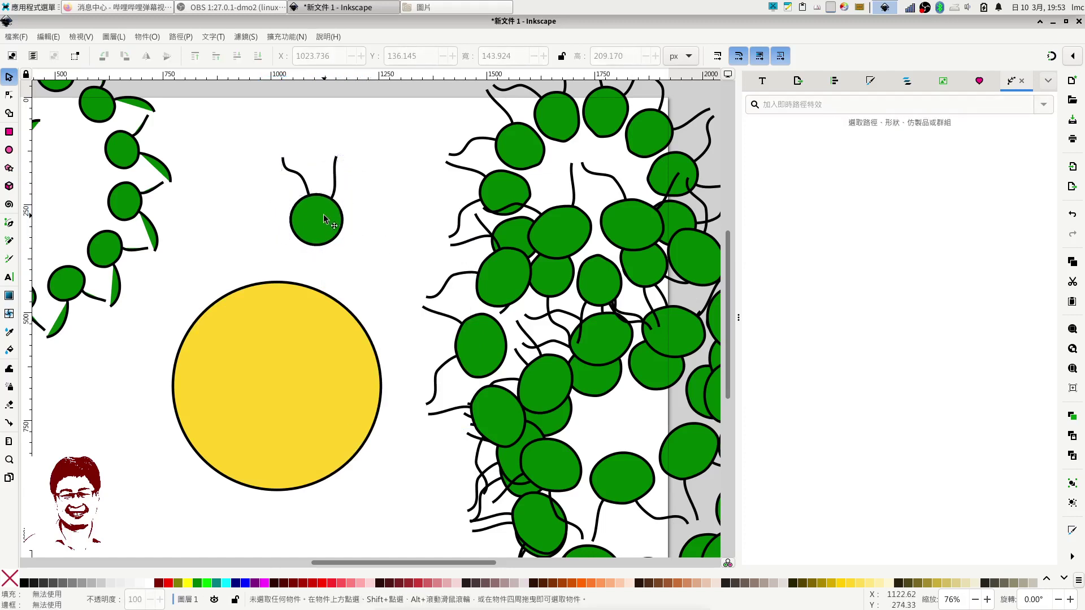
mouse_move(325, 219)
left_mouse_down()
mouse_move(369, 244)
mouse_move(306, 232)
left_mouse_up()
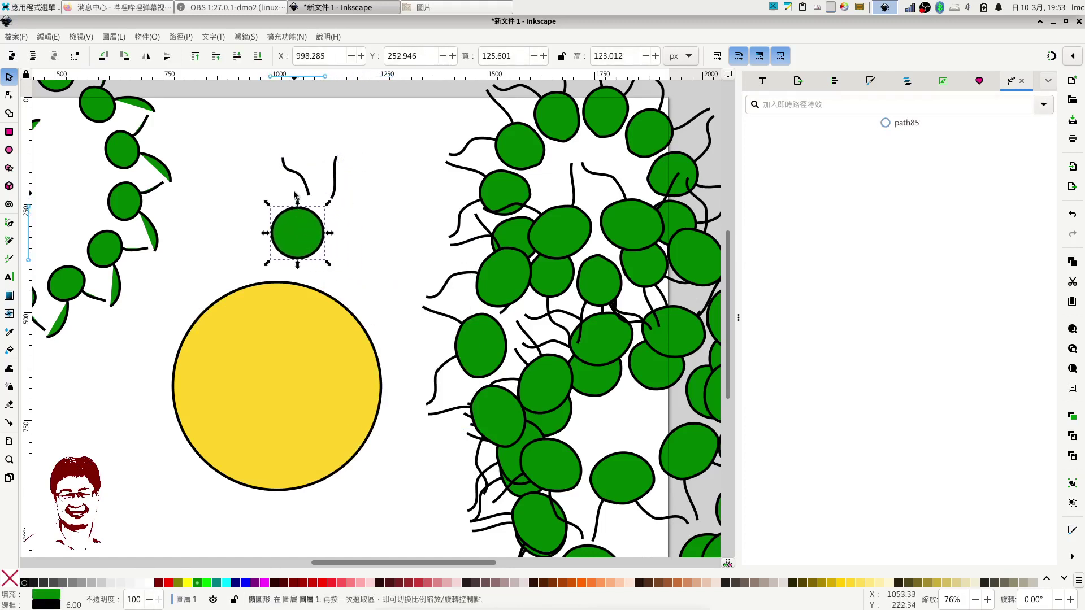
mouse_move(296, 176)
left_mouse_down()
mouse_move(278, 189)
mouse_move(312, 205)
left_mouse_up()
left_click_drag(232, 143, 337, 269)
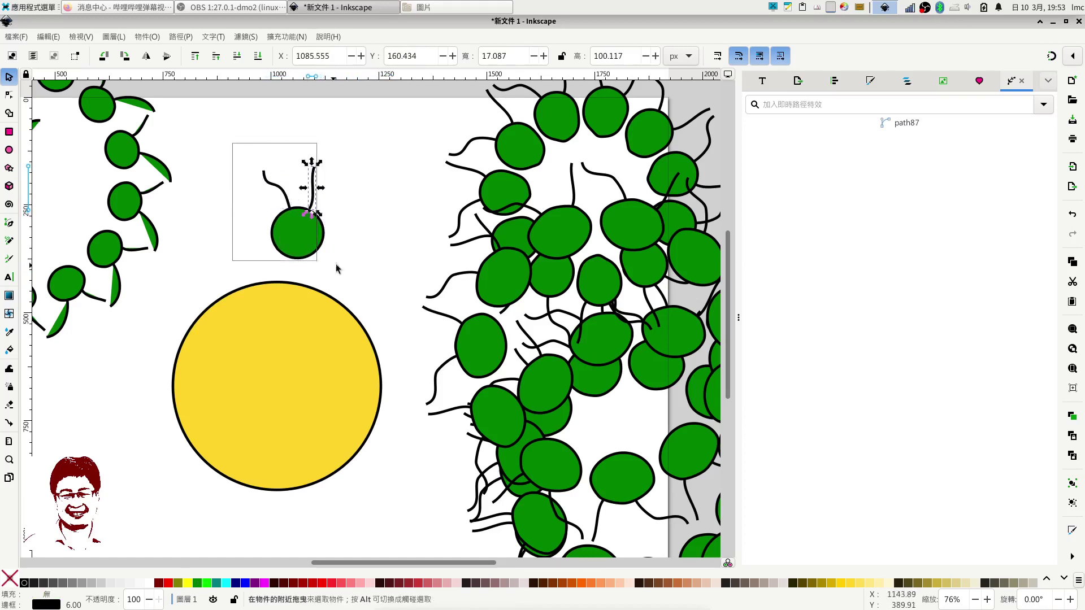
right_click(305, 233)
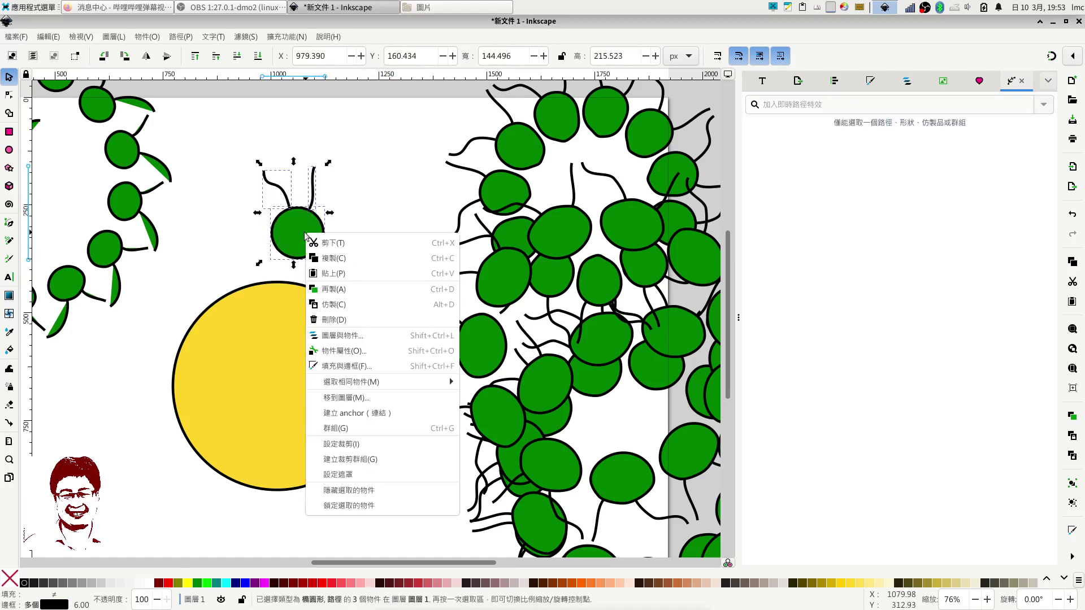
left_click(335, 429)
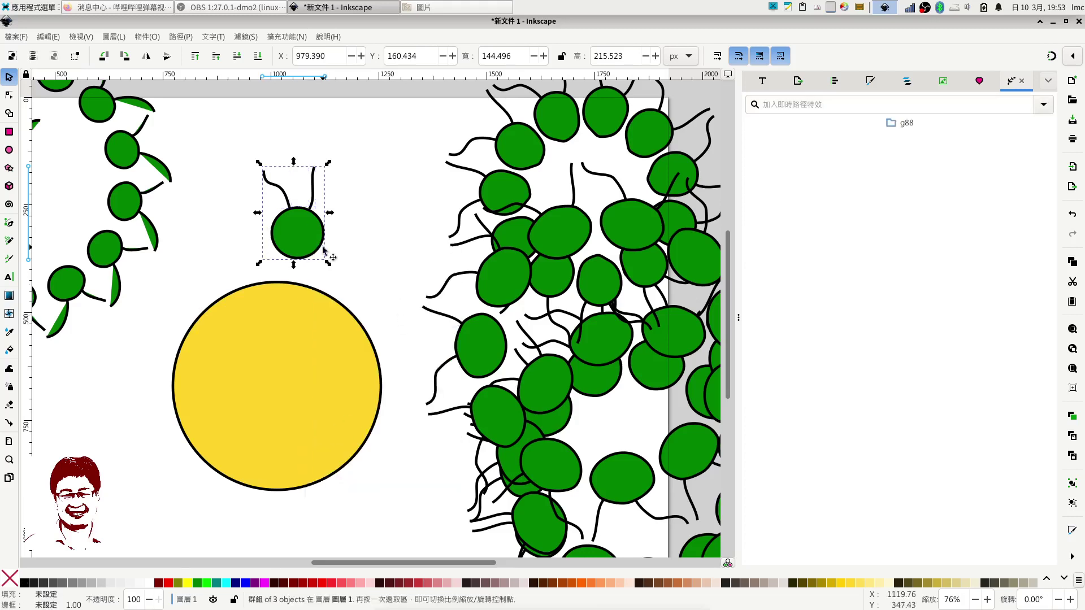
left_click_drag(311, 232, 298, 204)
Step: Move the yellow circle up and to the right, then clear the selection
left_click(312, 320)
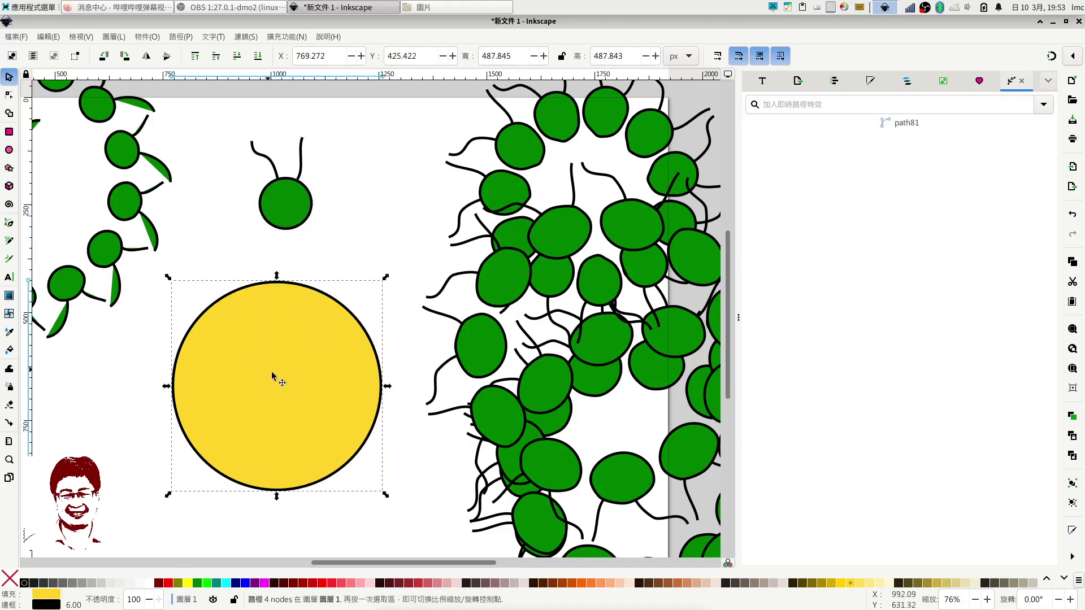
left_click_drag(272, 374, 295, 332)
left_click(295, 214)
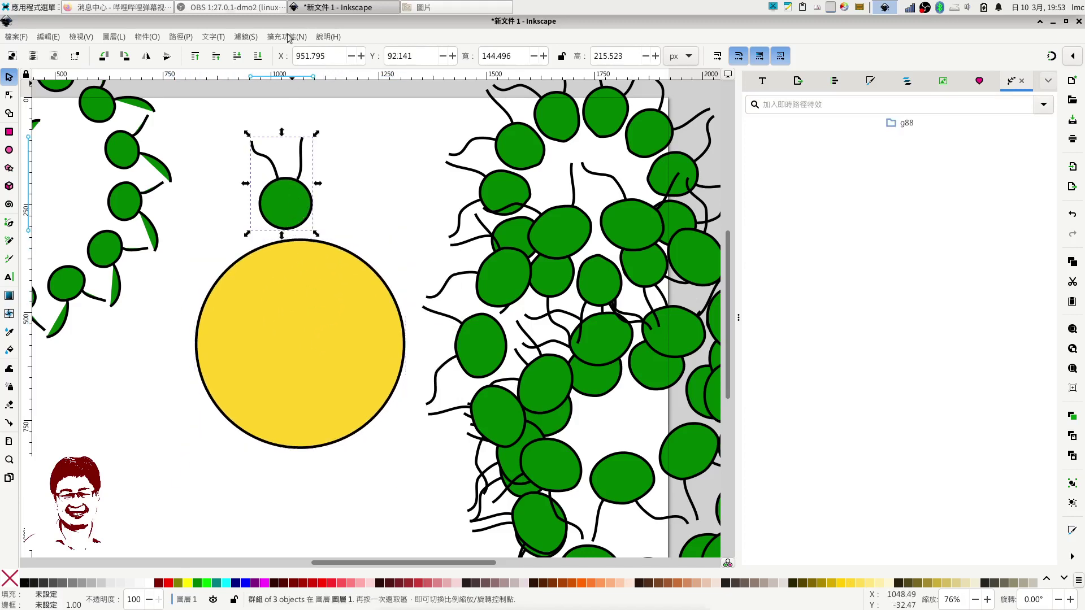
left_click(302, 309)
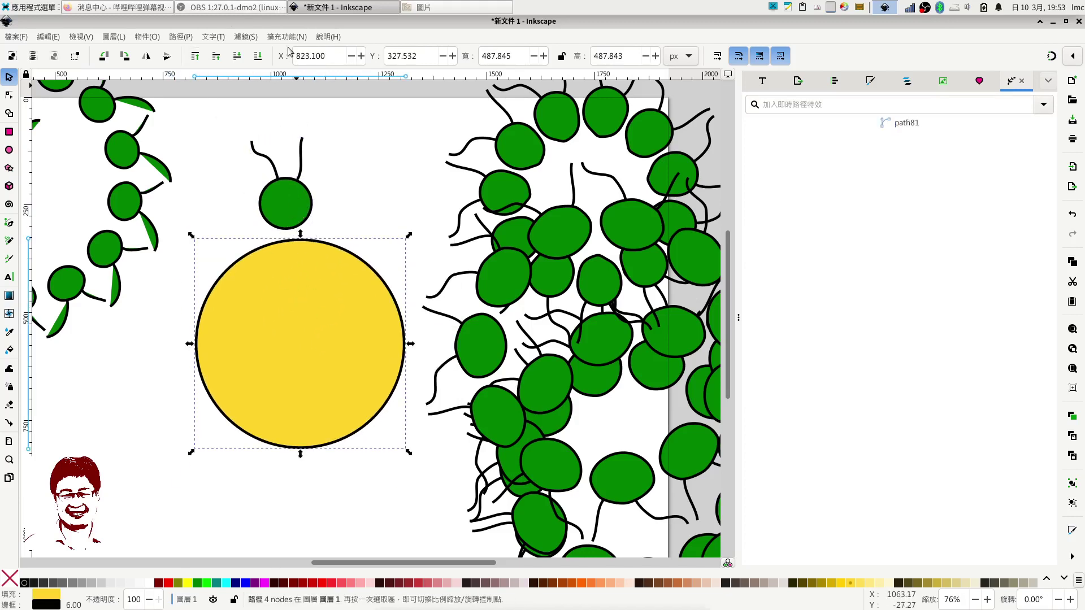
left_click(385, 139)
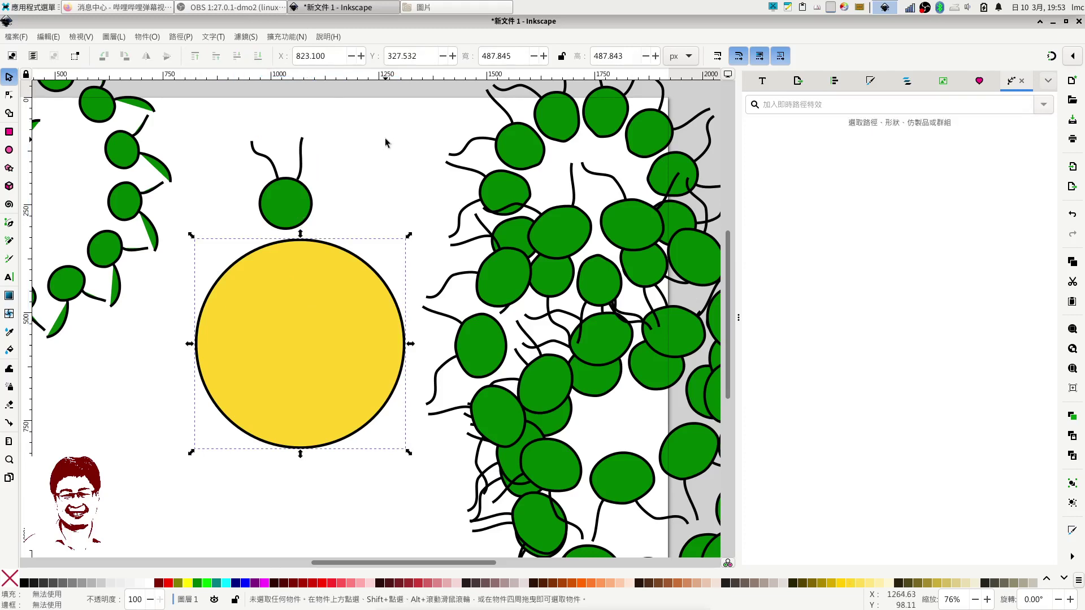
Step: Centre the green motif on the yellow circle's top and select both shapes
left_click_drag(302, 206, 319, 212)
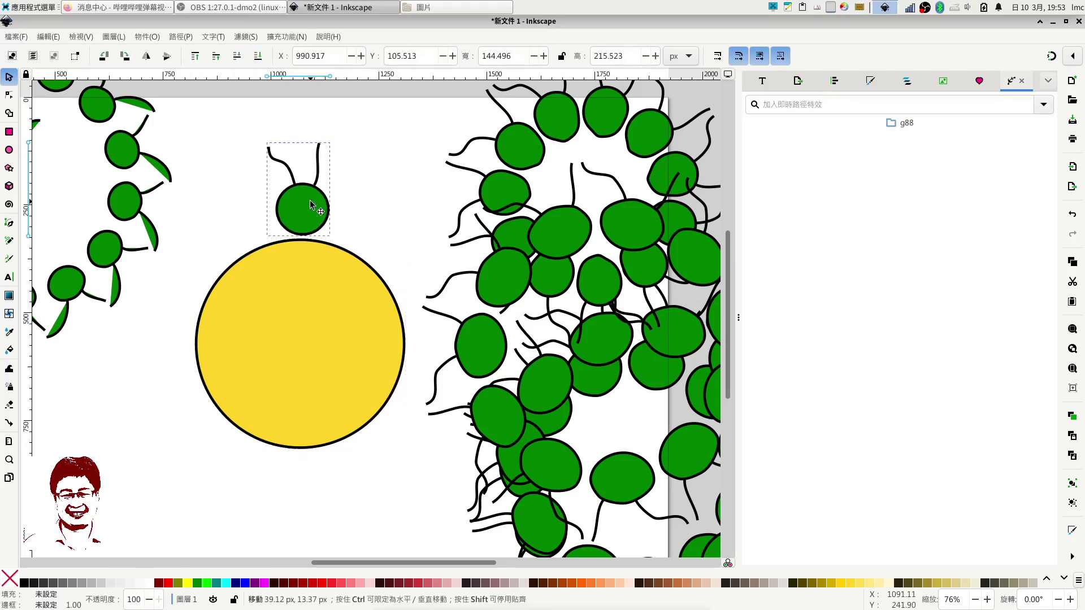
left_click(313, 289, "shift")
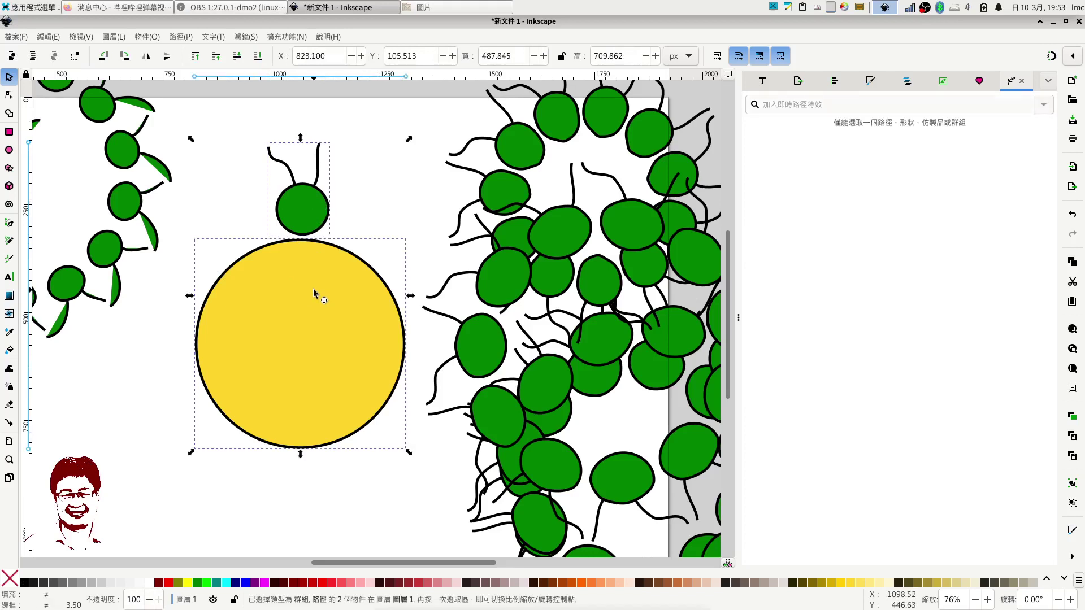
left_click(278, 38)
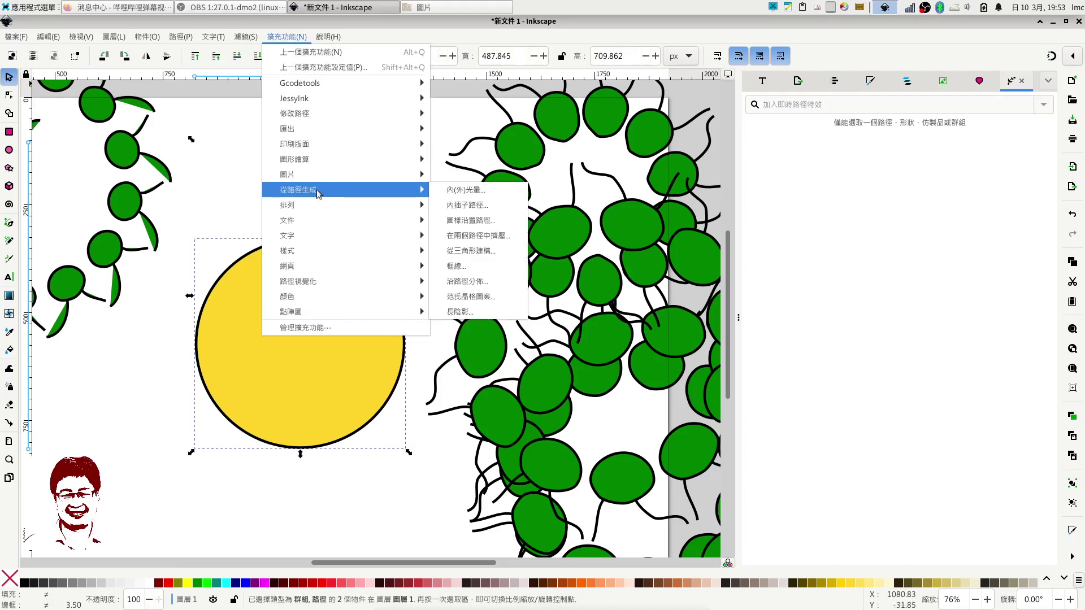
mouse_move(298, 189)
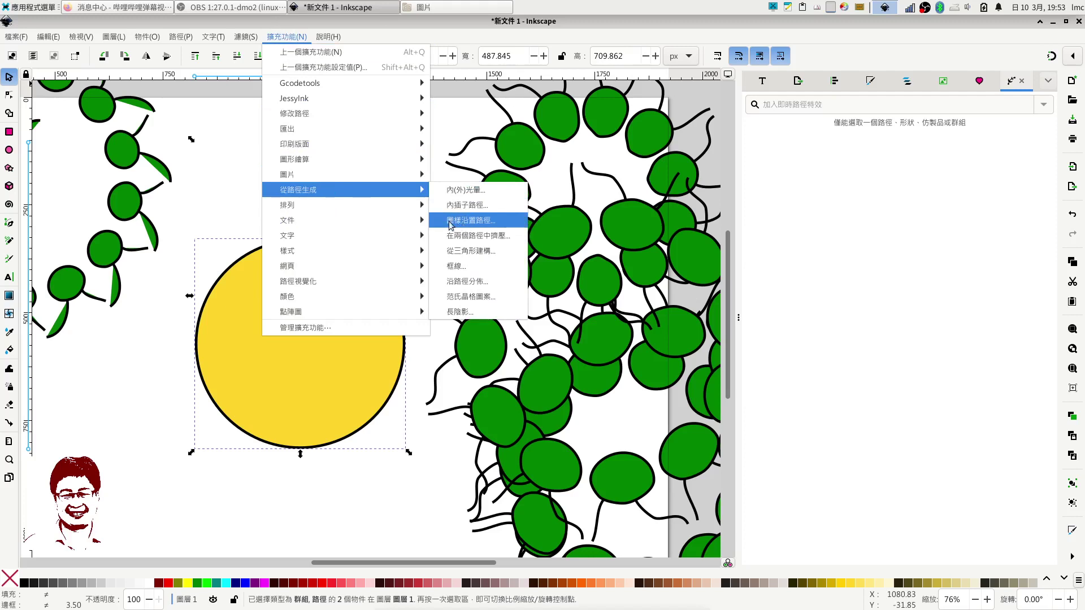
Step: Open Pattern along Path and set the normal offset to 0.0
left_click(475, 220)
left_click_drag(506, 191, 570, 189)
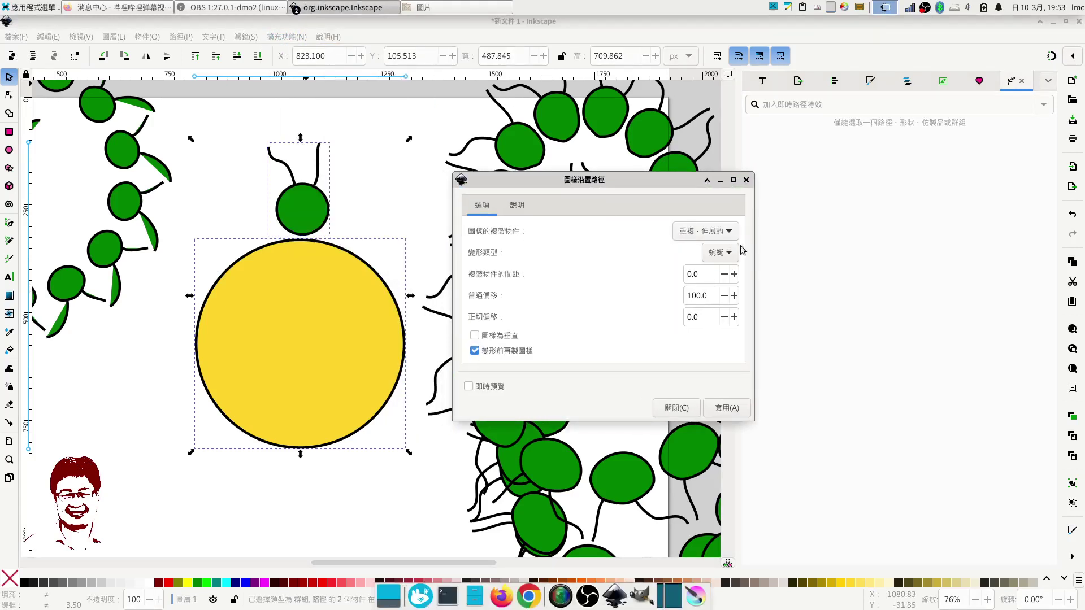
double_click(702, 295)
type("0.0")
left_click(468, 387)
Step: Preview the ring, apply the pattern, and select the newly created green ring
left_click(468, 388)
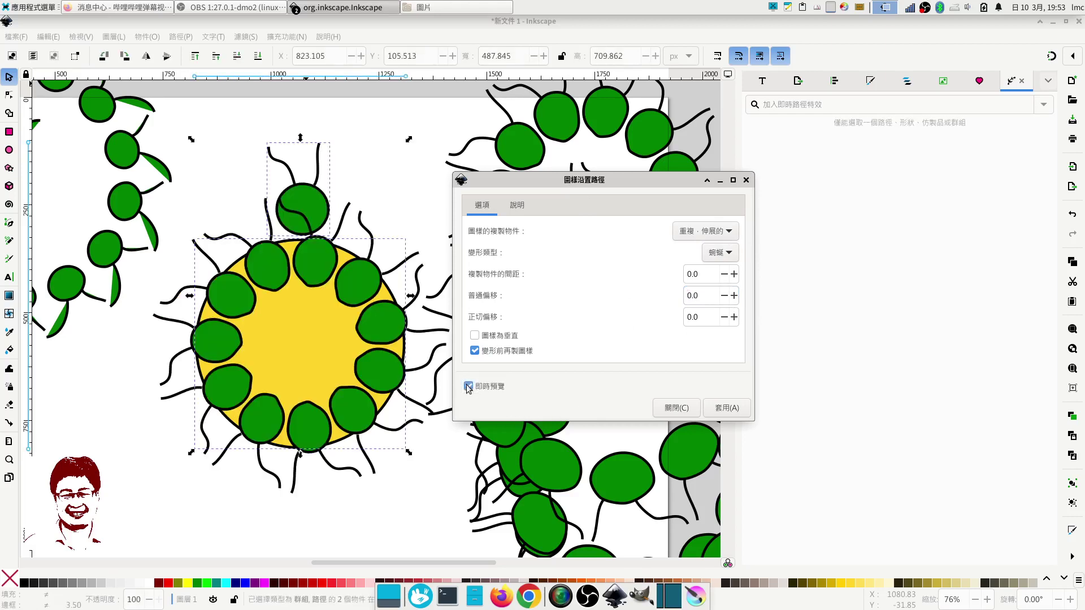
left_click(468, 387)
left_click(732, 408)
left_click(696, 414)
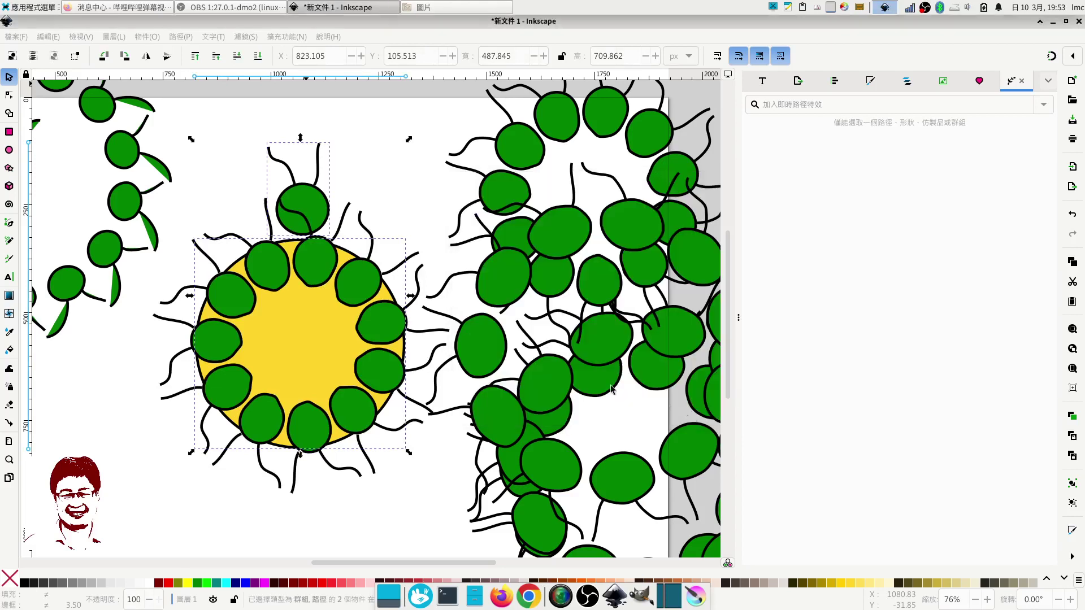
left_click_drag(390, 324, 378, 338)
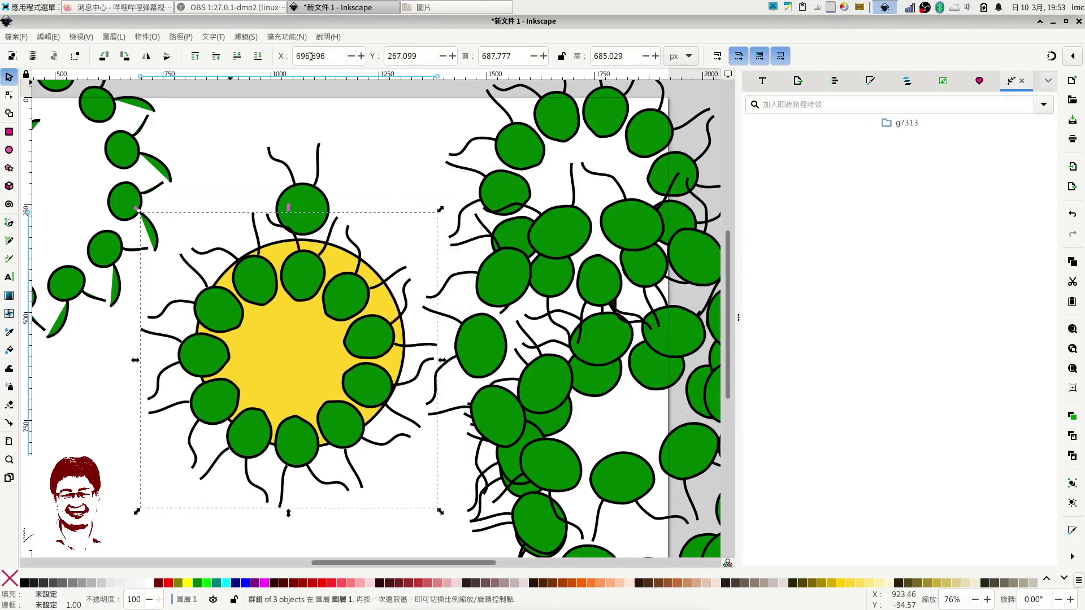
Step: Check Help > About Inkscape to confirm version 1.3.2, then close it
left_click(327, 37)
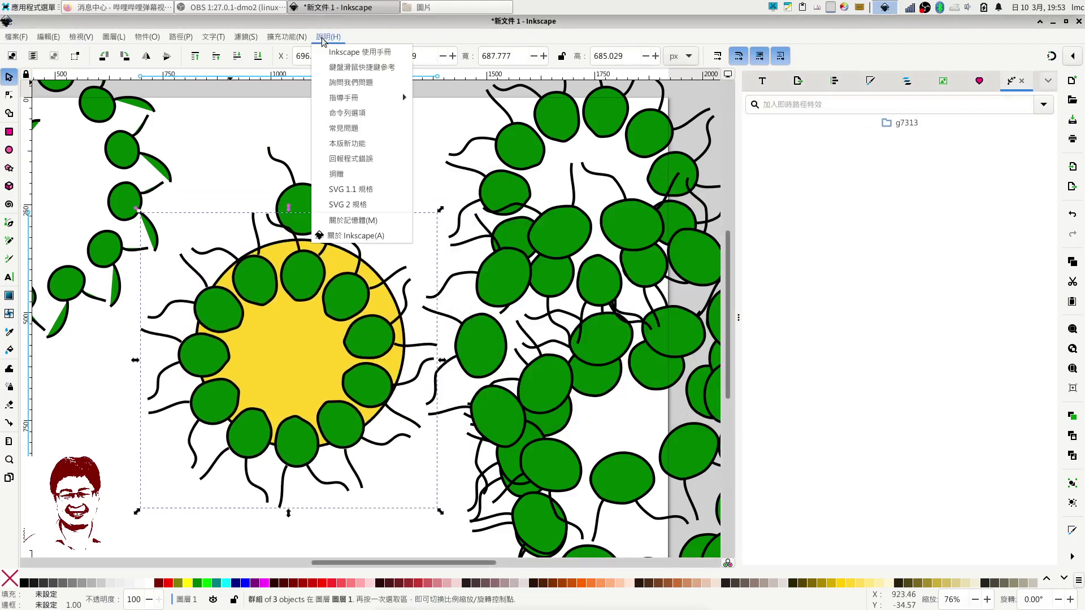
left_click(359, 238)
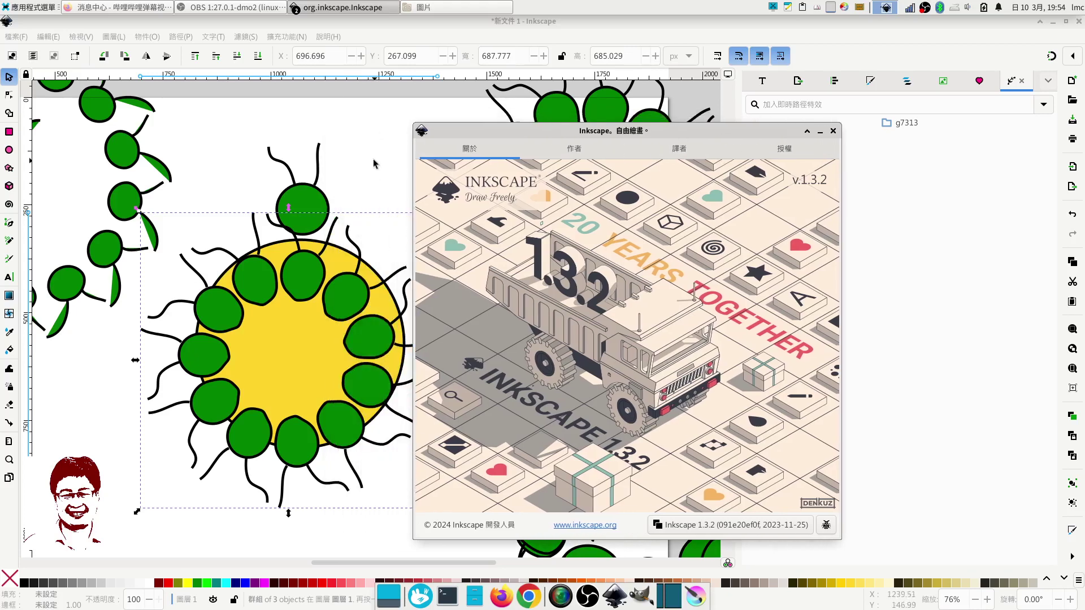
left_click(373, 164)
Step: Move the green motif ring left so it sits across the yellow circle's left half
left_click_drag(340, 305, 230, 339)
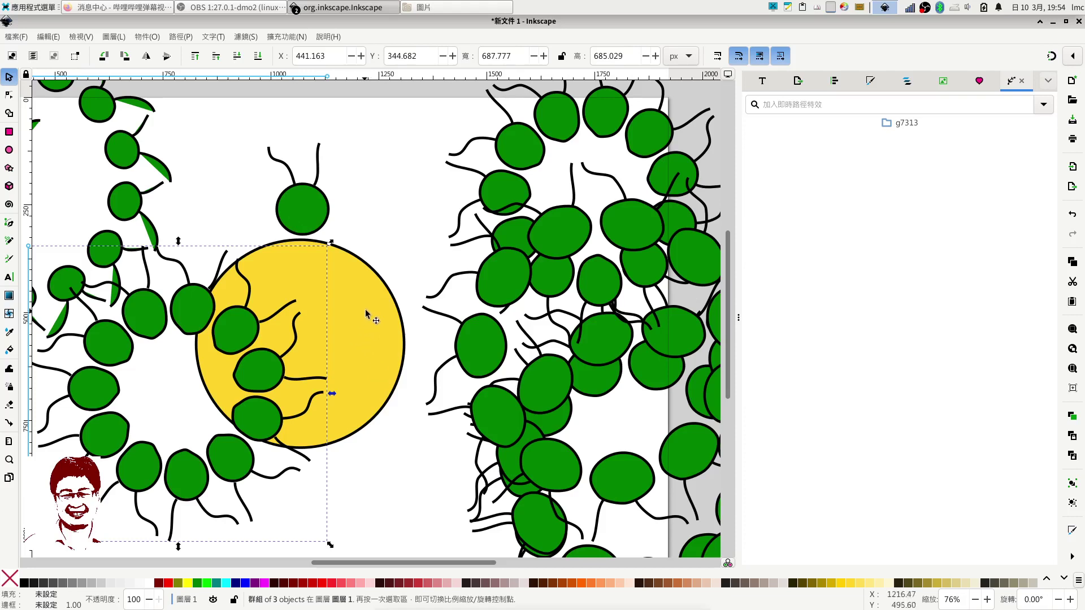
left_click(925, 7)
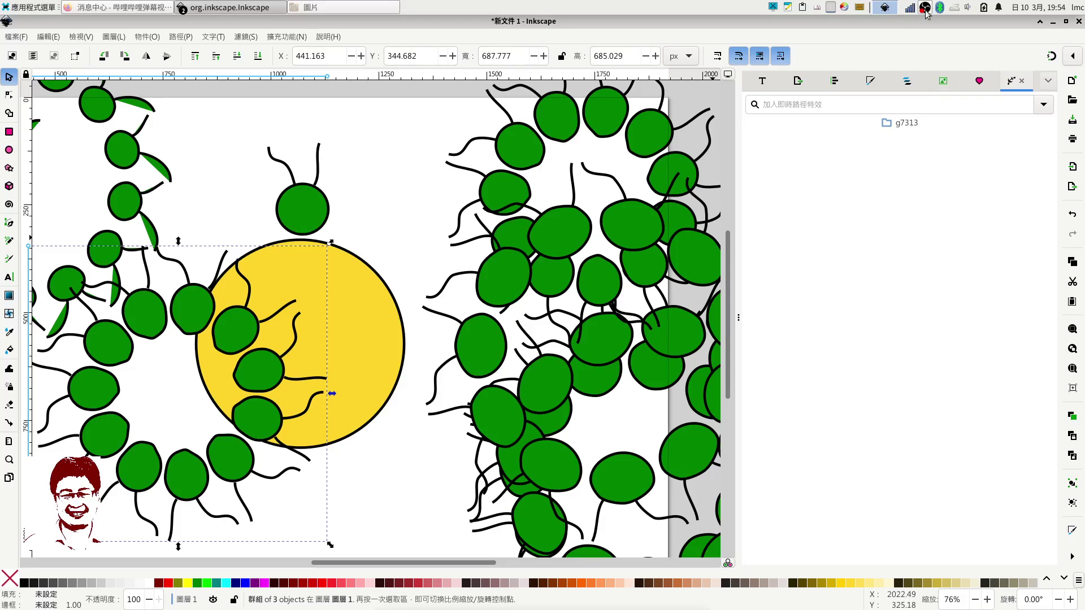